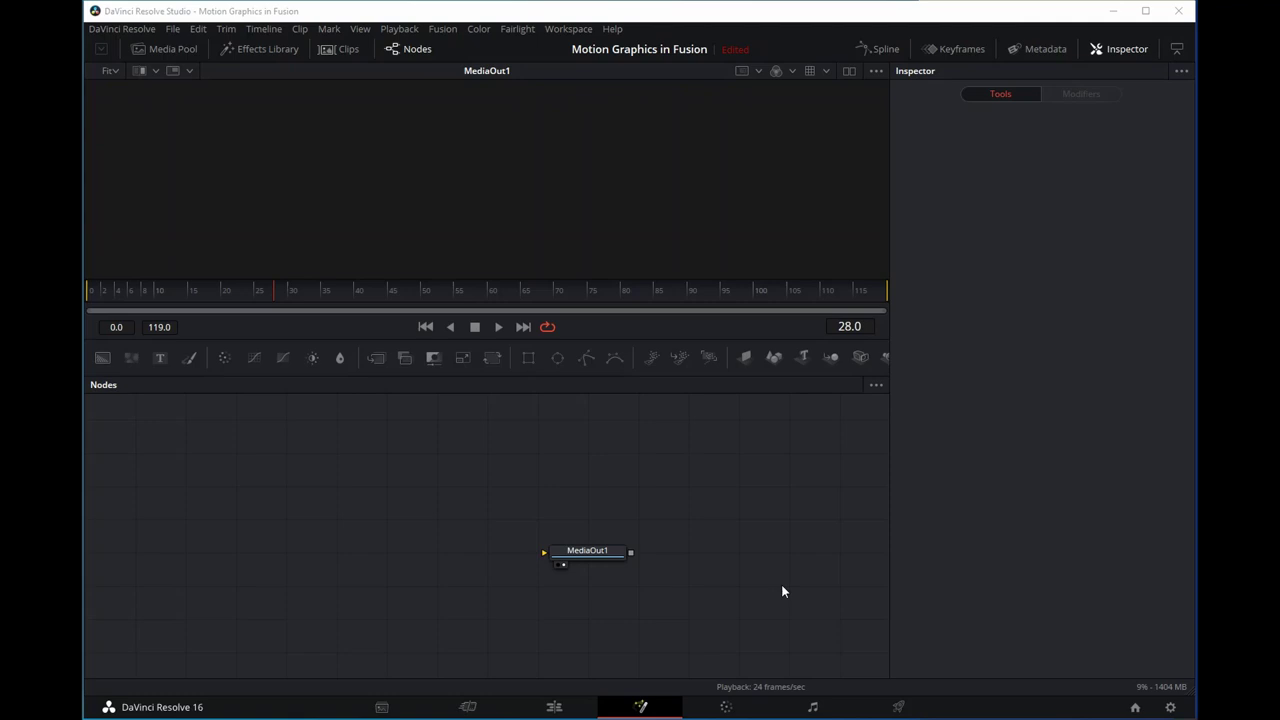
Add a Text node connected to MediaOut1, enter the text "Kinetic" and enlarge its size to about 0.2162
{"action": "left_click", "coordinate": [158, 358]}
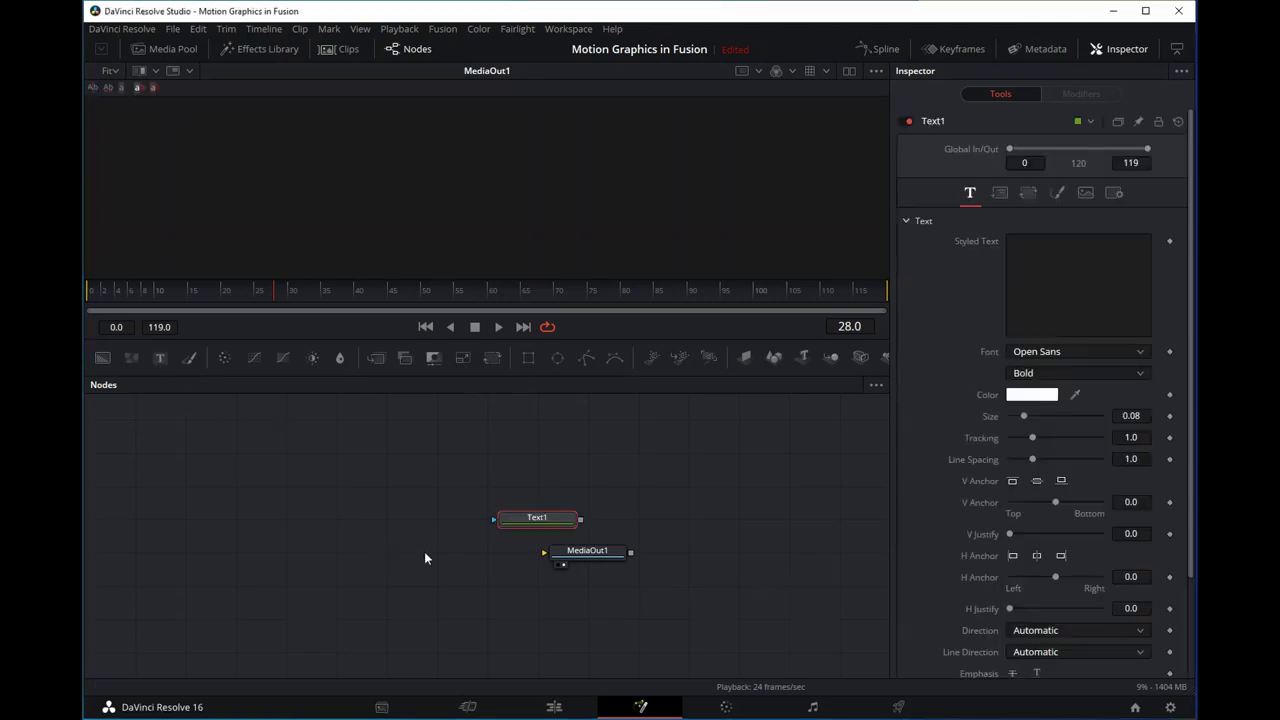
{"action": "left_click_drag", "start_coordinate": [429, 552], "coordinate": [566, 554]}
{"action": "left_click", "coordinate": [1028, 240]}
{"action": "type", "text": "Kinetic"}
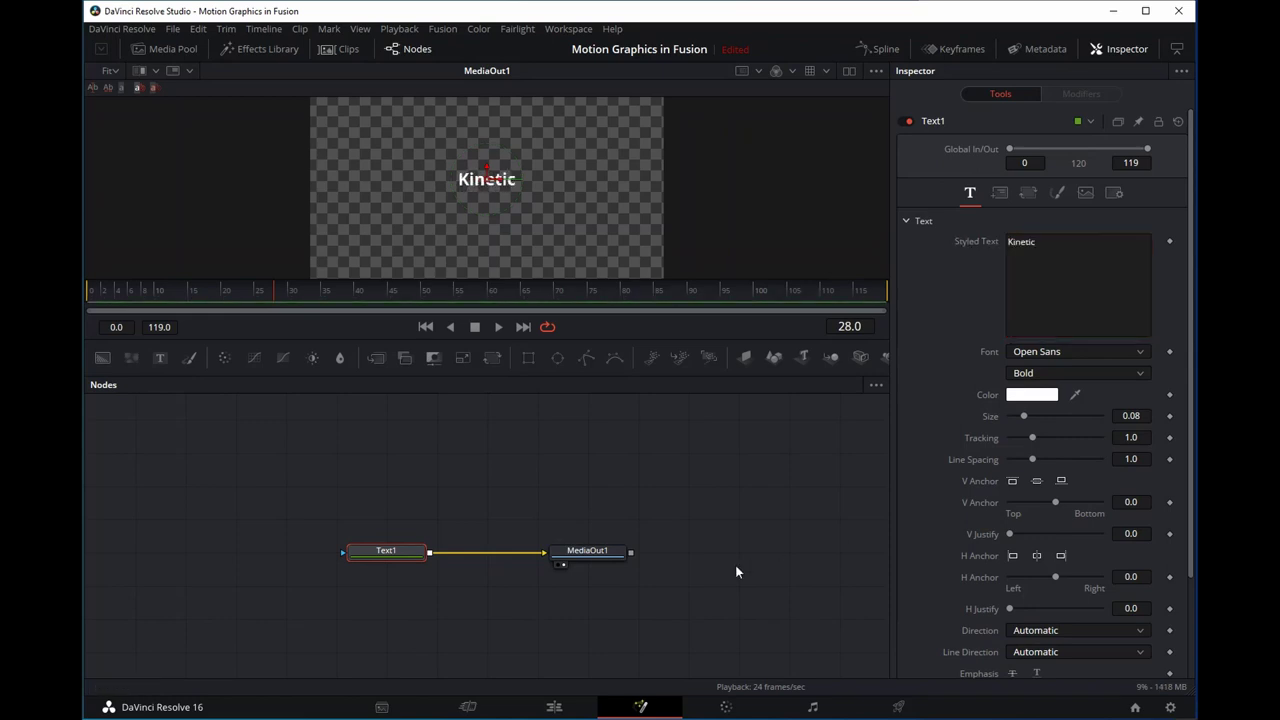
{"action": "left_click_drag", "start_coordinate": [1130, 416], "coordinate": [1190, 416]}
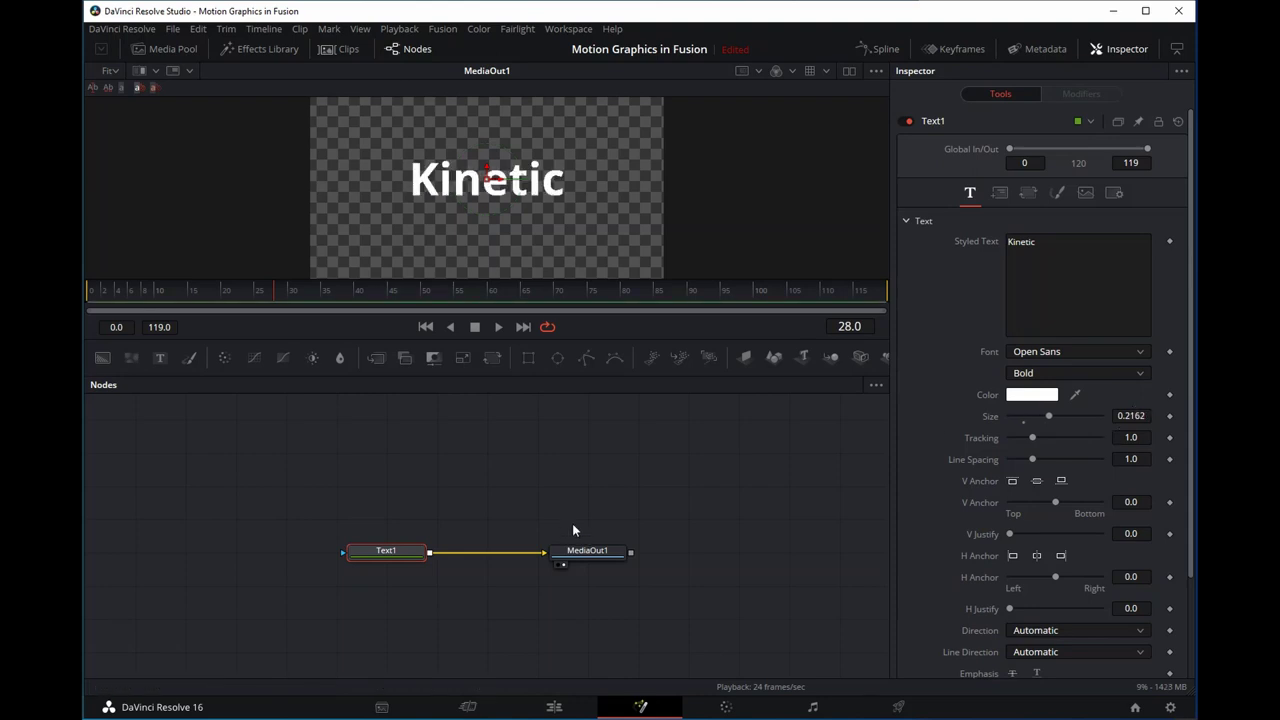
Apply the Follower modifier to the styled text of the Text1 node
{"action": "right_click", "coordinate": [1025, 245]}
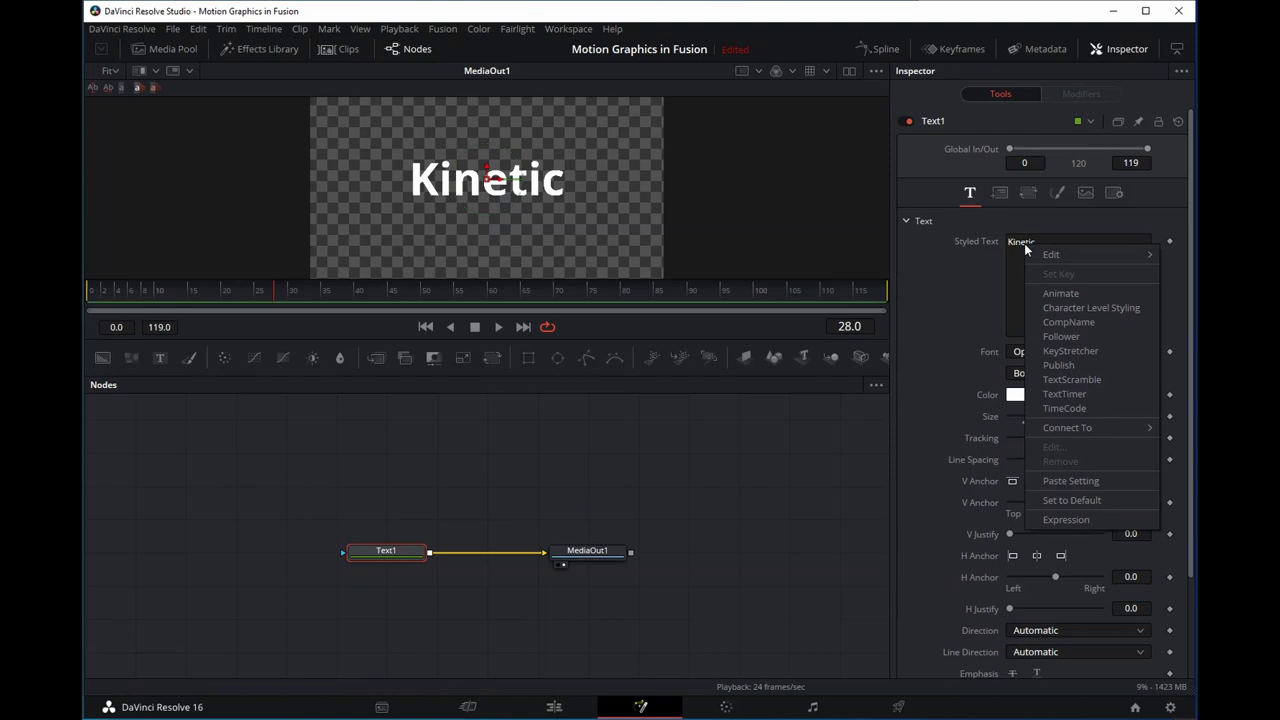
{"action": "left_click", "coordinate": [972, 289]}
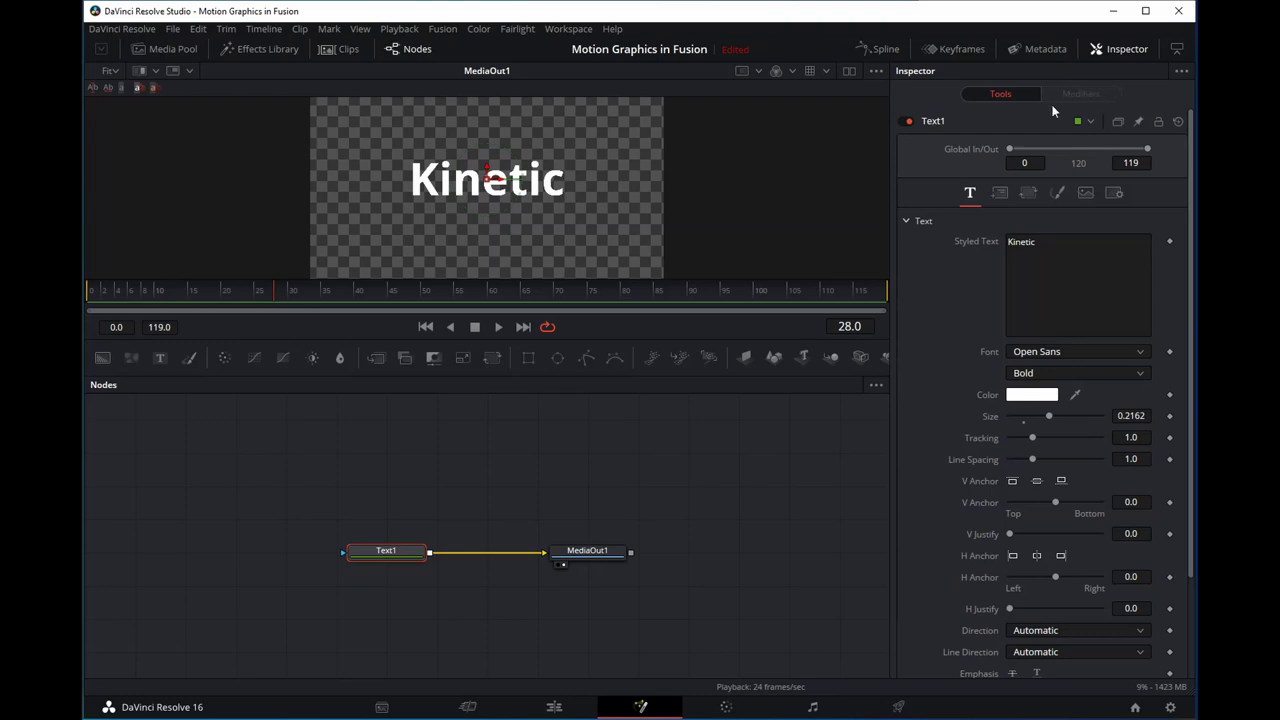
{"action": "right_click", "coordinate": [1027, 249]}
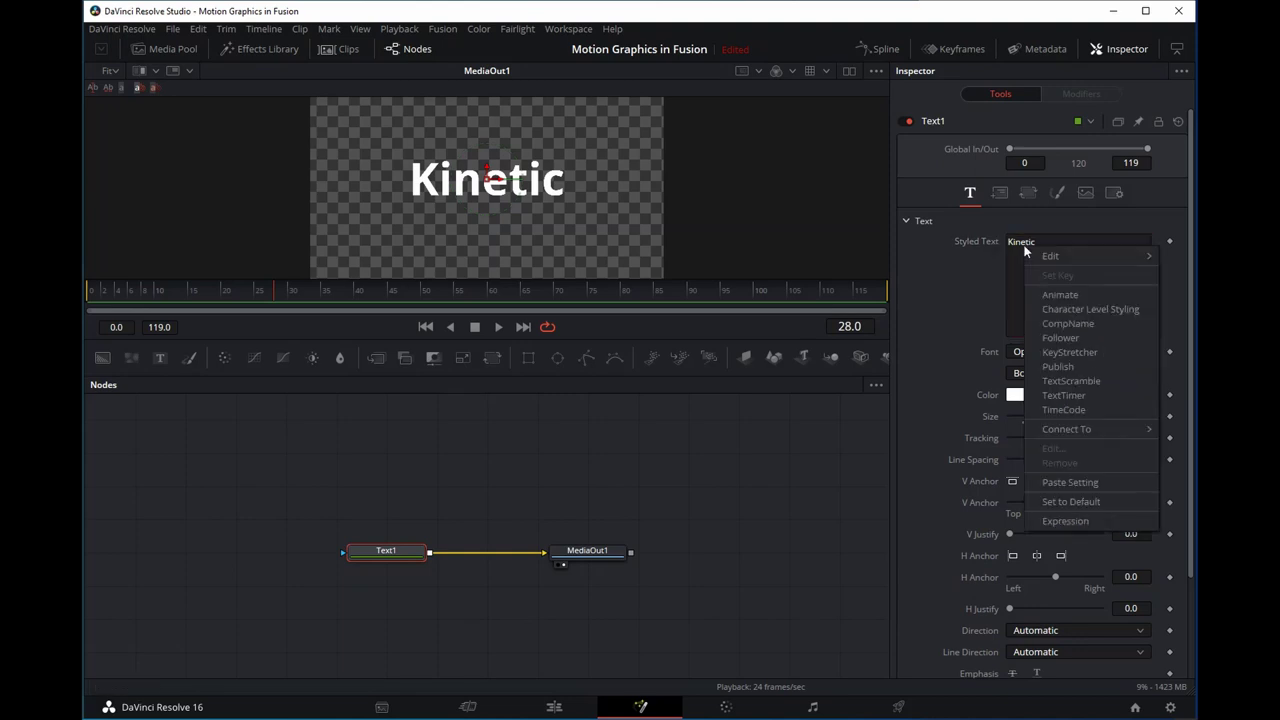
{"action": "left_click", "coordinate": [1051, 339]}
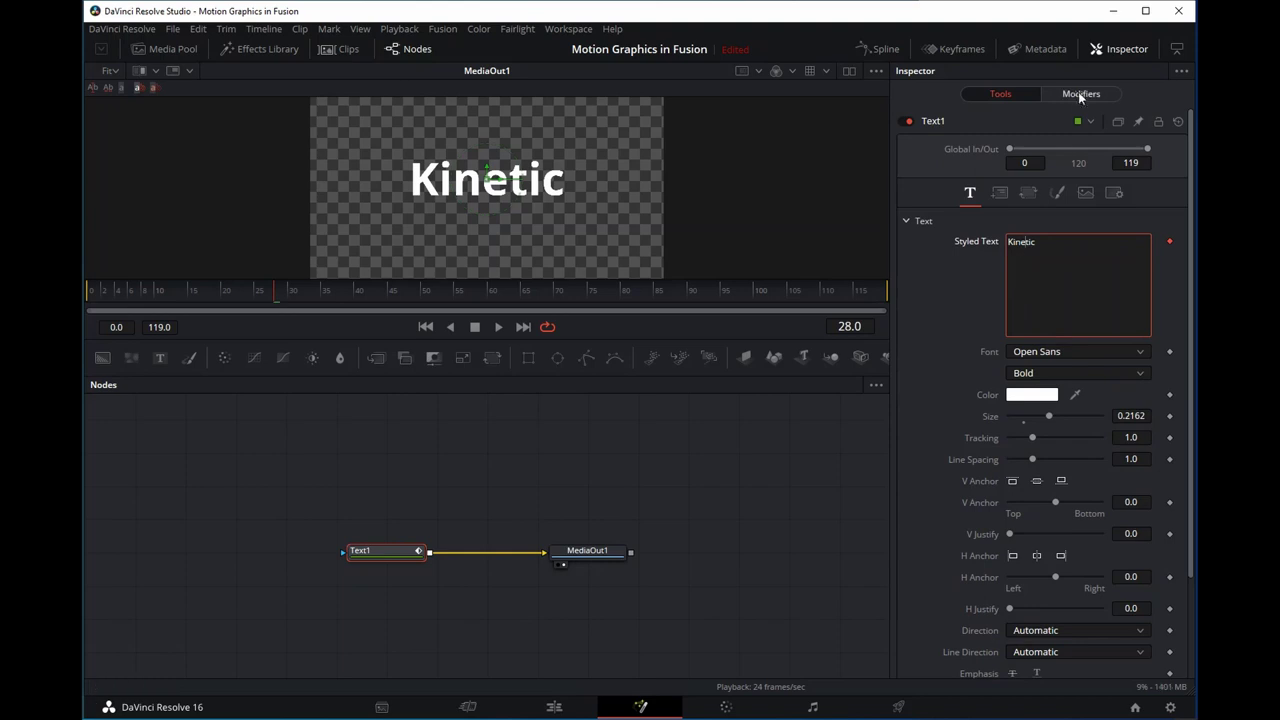
Compare the Follower modifier's text, transform and shading settings with the Text1 node's own settings
{"action": "left_click", "coordinate": [1073, 96]}
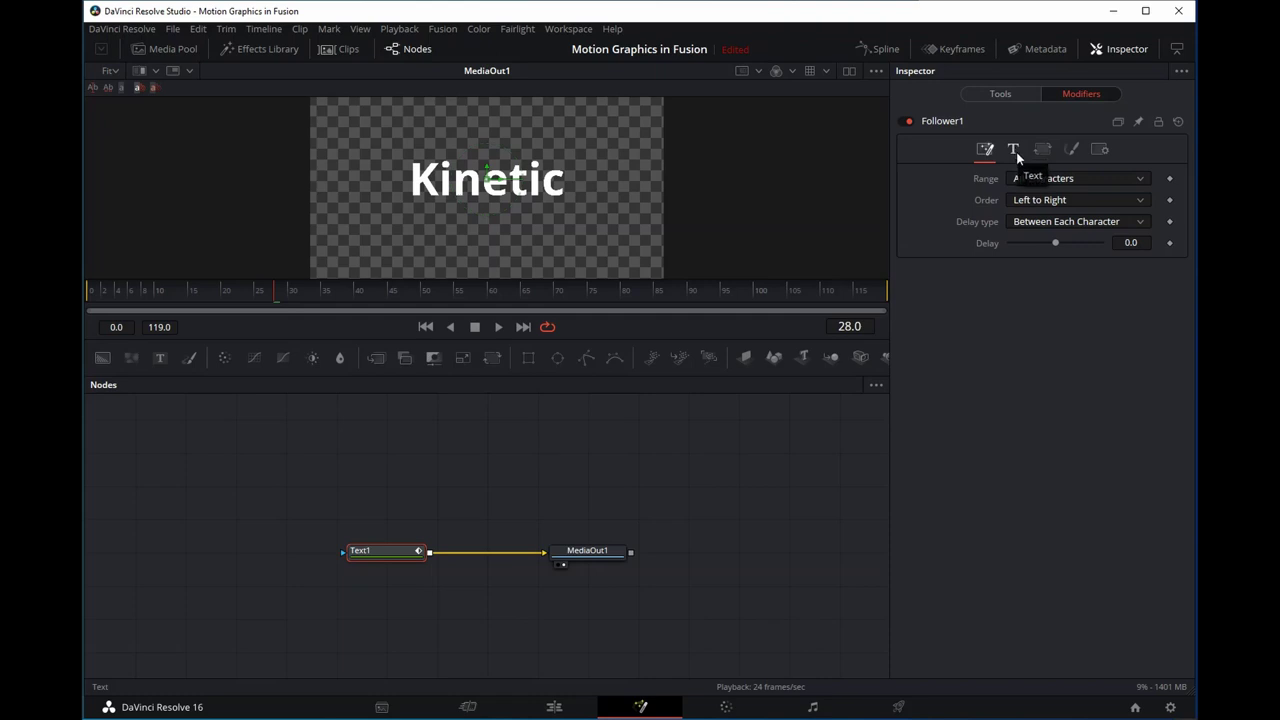
{"action": "left_click", "coordinate": [1001, 95]}
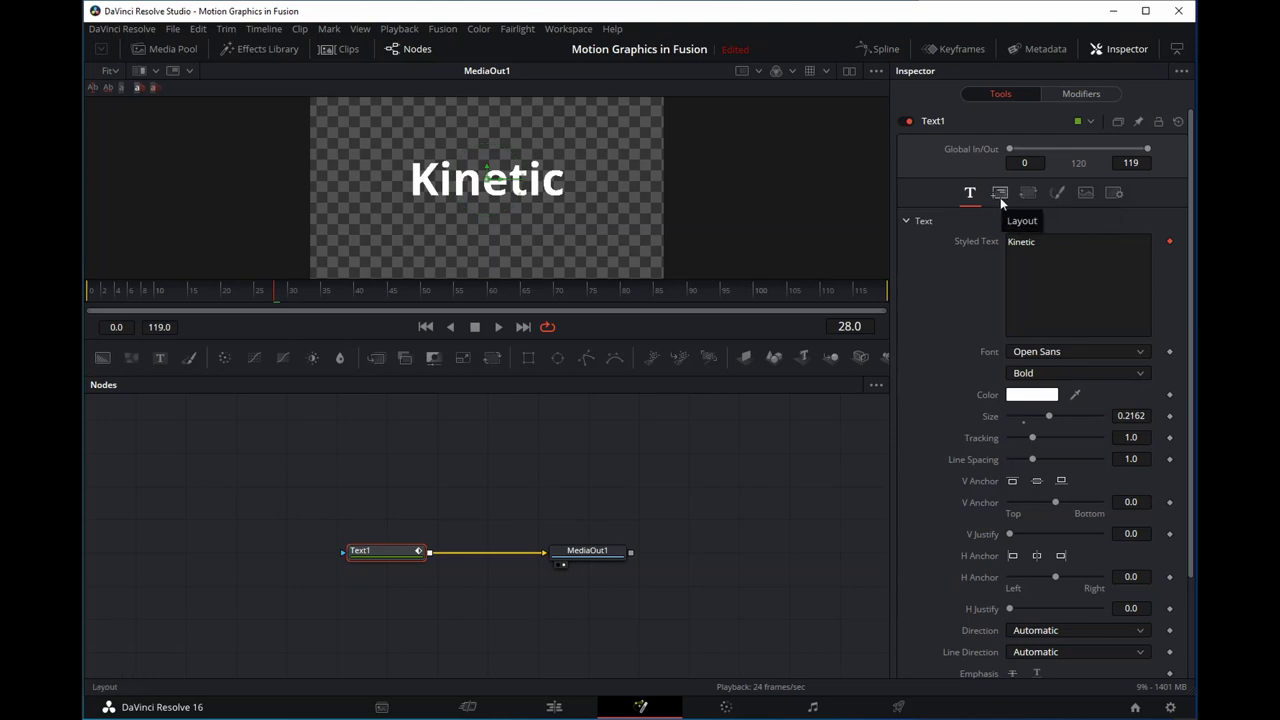
{"action": "left_click", "coordinate": [1068, 91]}
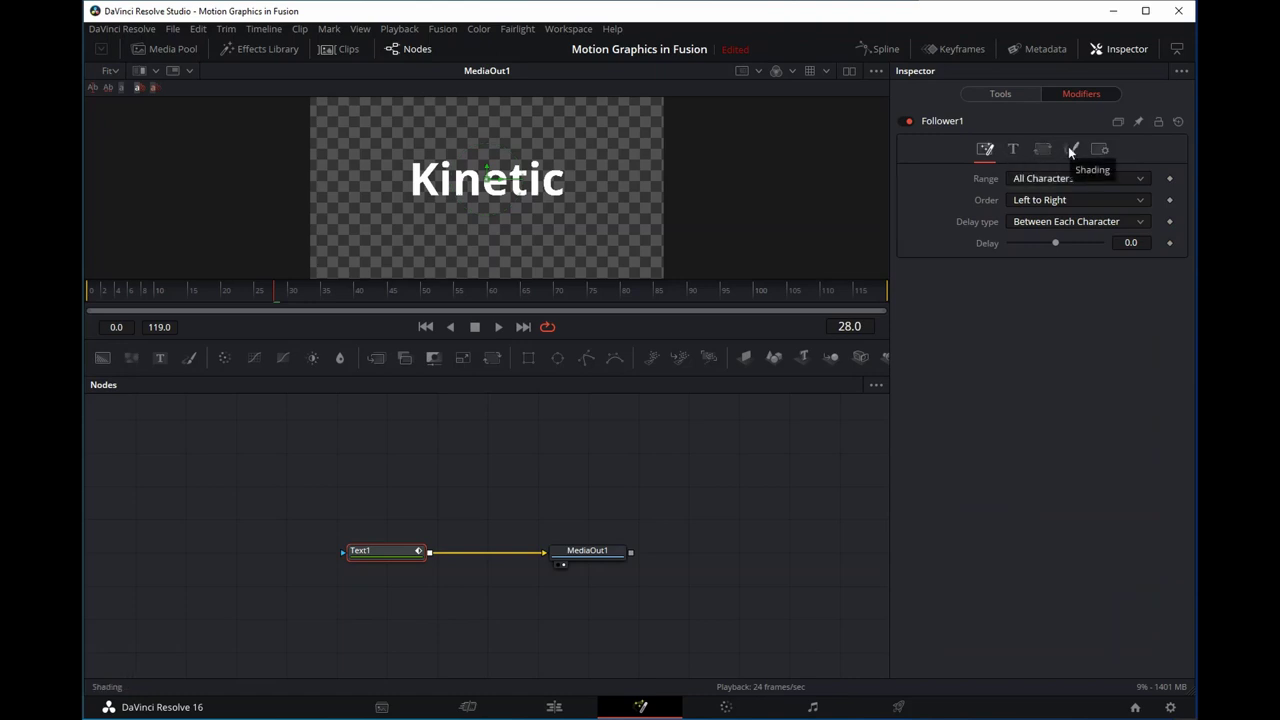
{"action": "left_click", "coordinate": [1013, 150]}
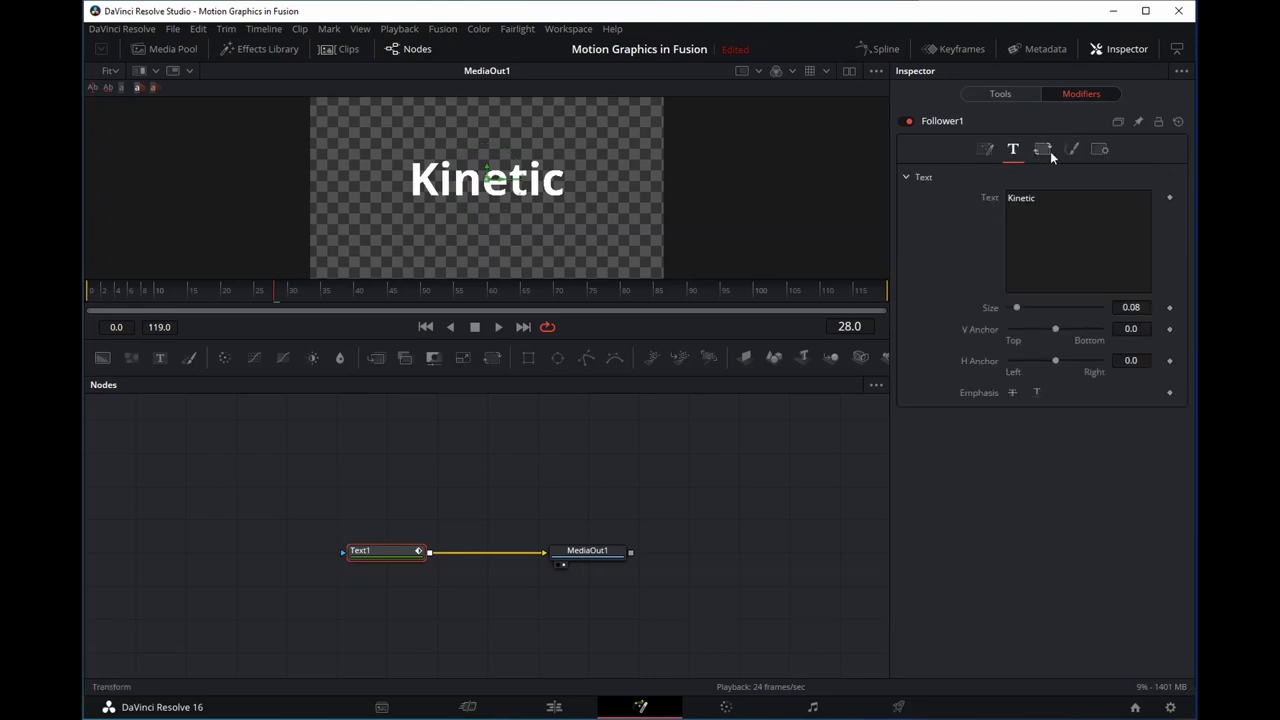
{"action": "left_click", "coordinate": [1045, 150]}
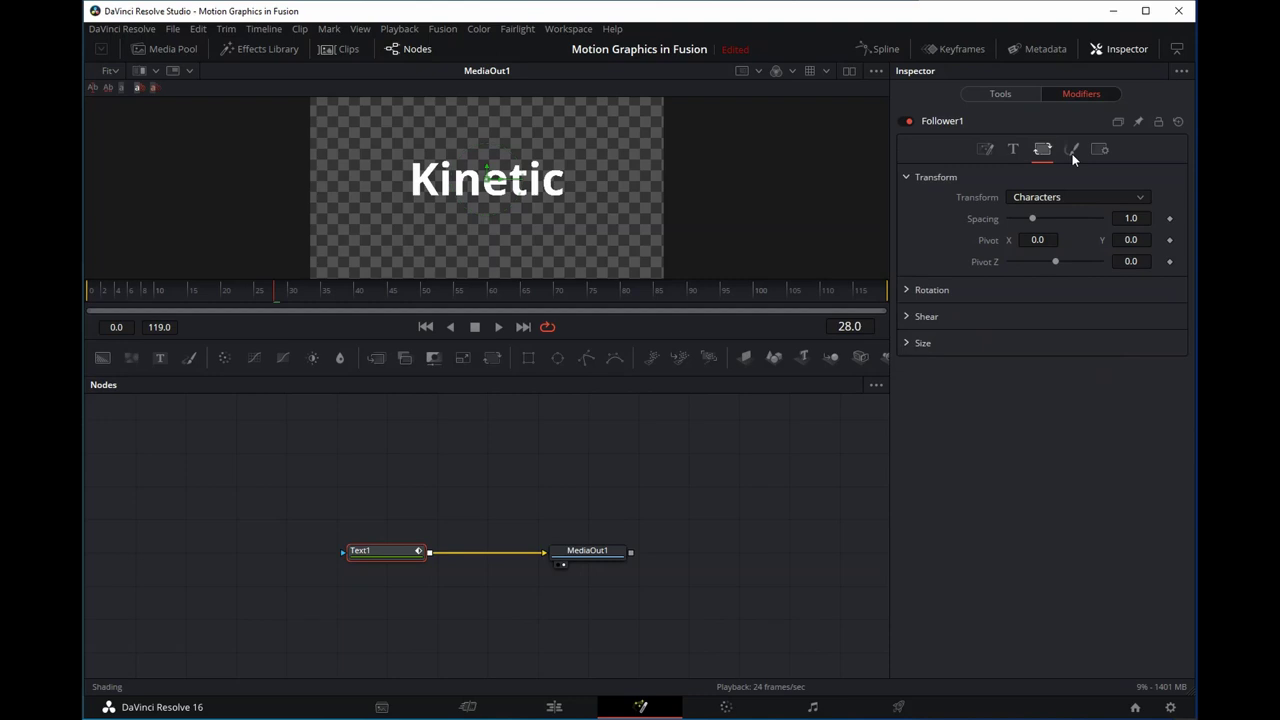
{"action": "left_click", "coordinate": [1072, 152]}
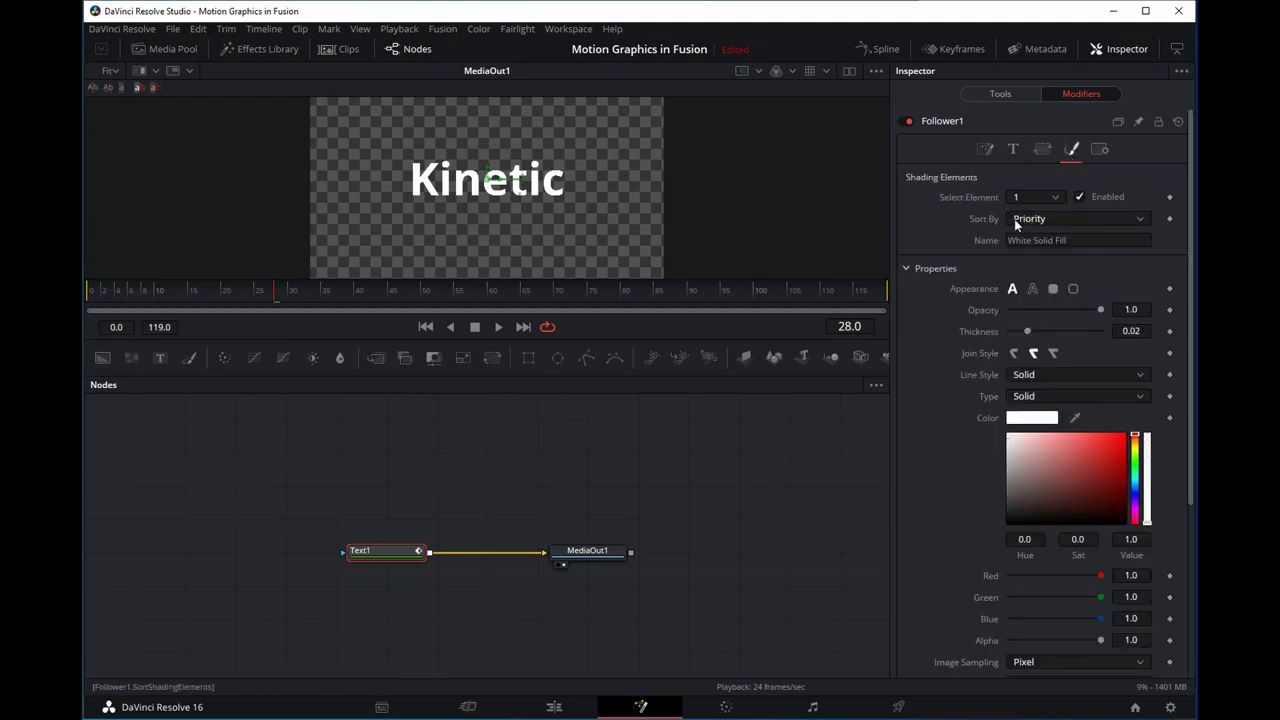
{"action": "left_click", "coordinate": [1013, 151]}
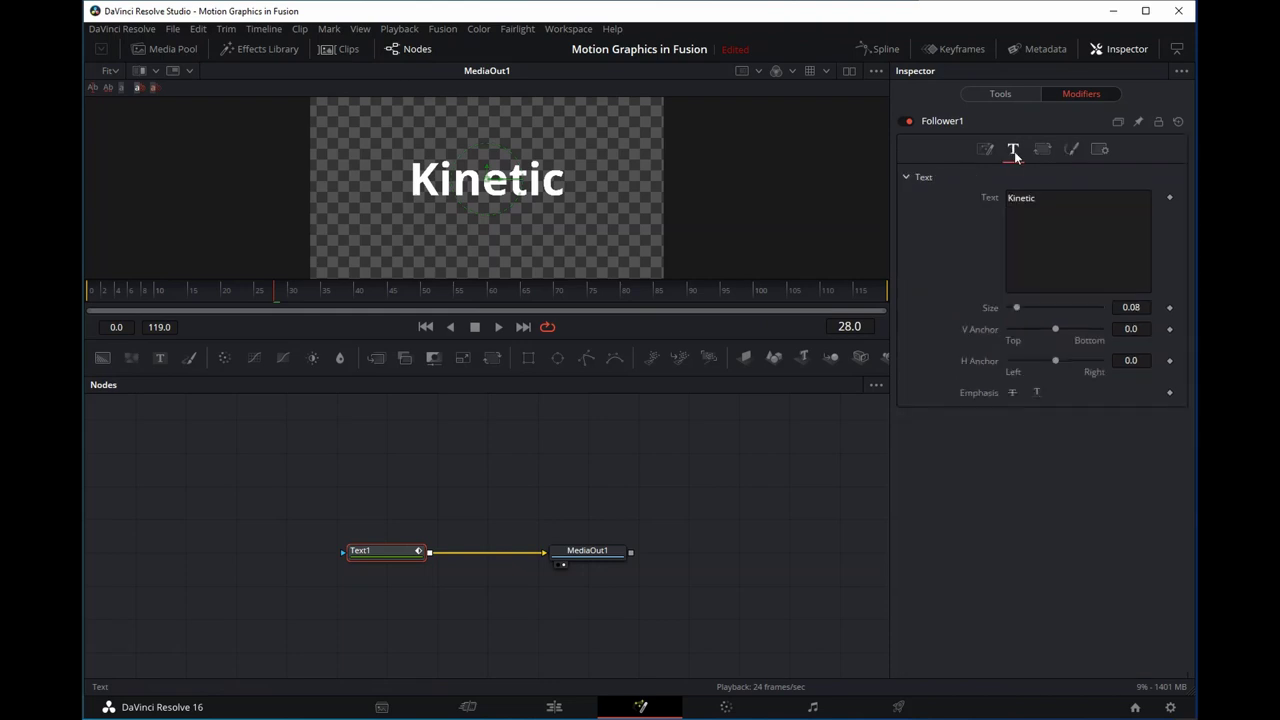
Animate the Follower's shading opacity from 0.0 at frame 0 to 1.0 at frame 24
{"action": "left_click", "coordinate": [1070, 150]}
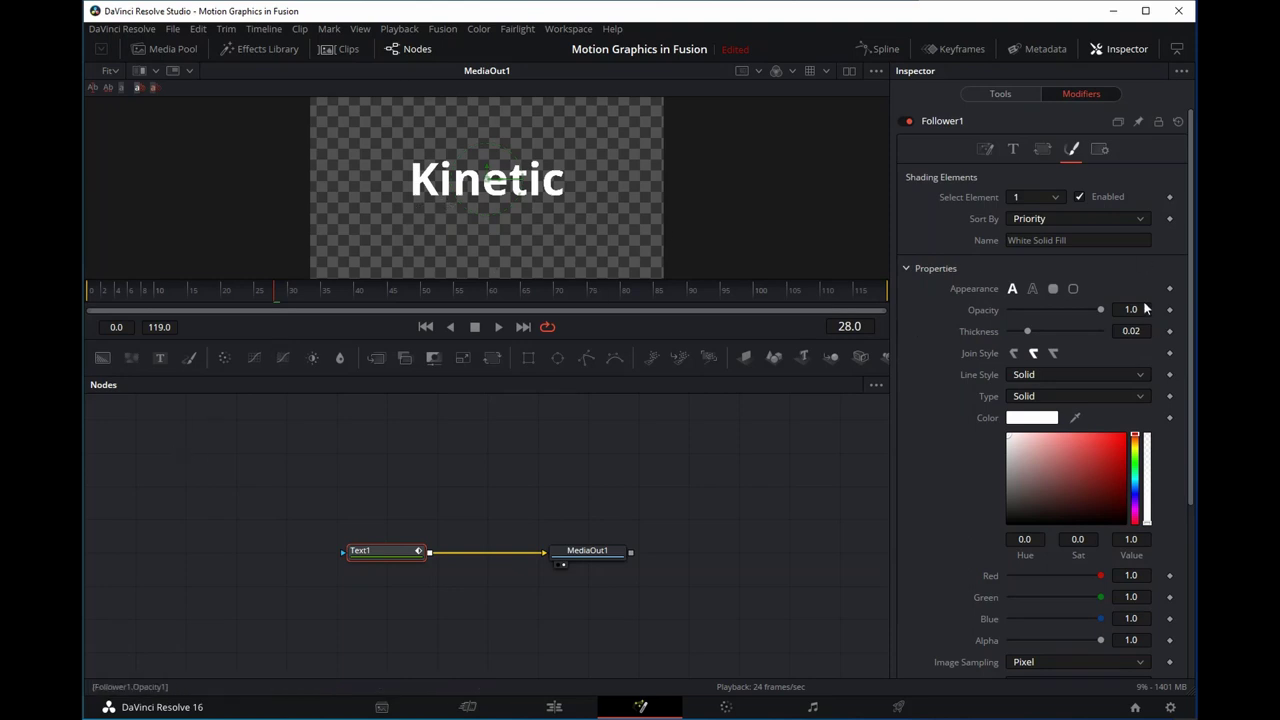
{"action": "left_click", "coordinate": [425, 327]}
{"action": "left_click_drag", "start_coordinate": [1100, 310], "coordinate": [1028, 308]}
{"action": "left_click_drag", "start_coordinate": [1101, 309], "coordinate": [778, 341]}
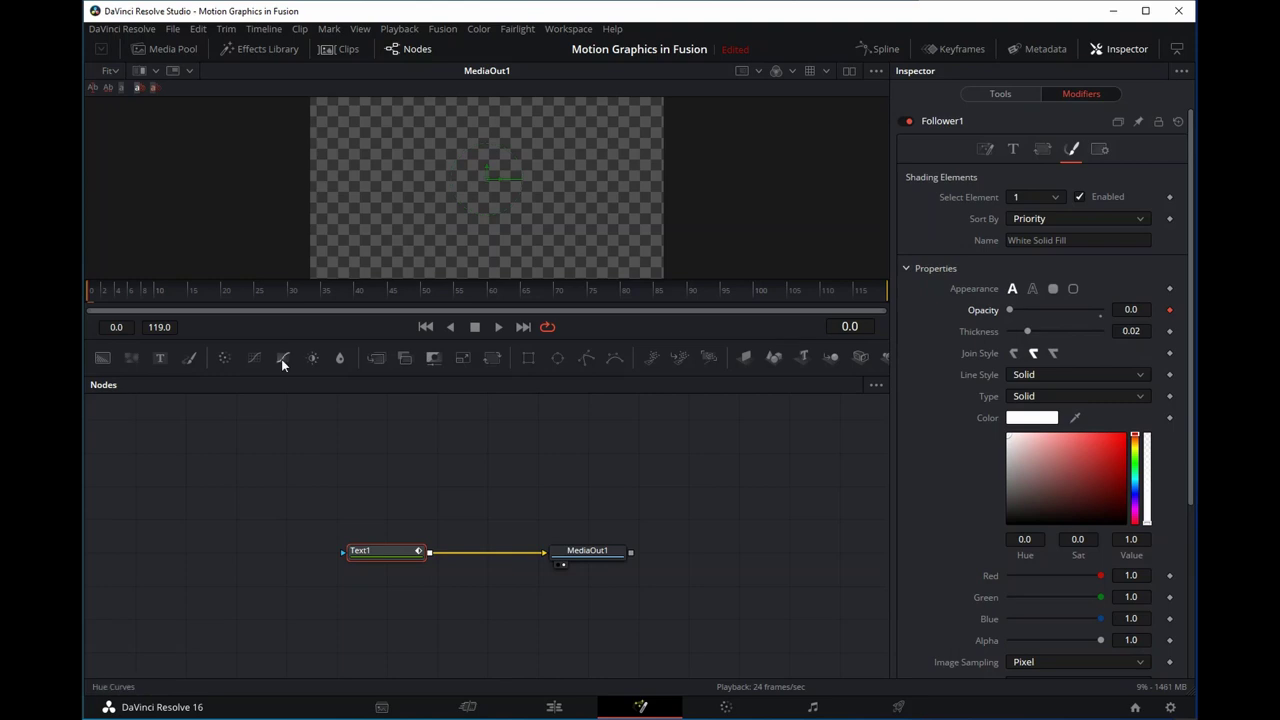
{"action": "left_click_drag", "start_coordinate": [98, 299], "coordinate": [251, 300]}
{"action": "left_click_drag", "start_coordinate": [1011, 313], "coordinate": [1170, 322]}
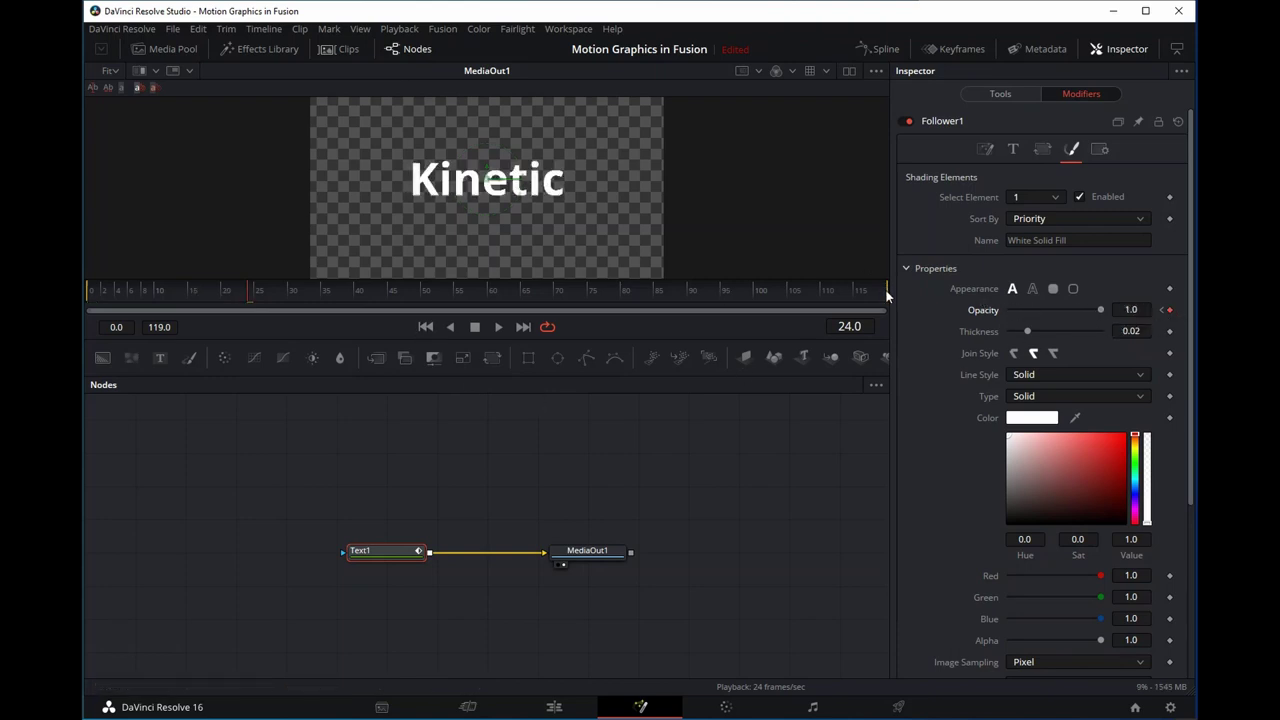
Shorten the playback range to end at frame 28 and preview the opacity fade from the start
{"action": "left_click_drag", "start_coordinate": [853, 296], "coordinate": [348, 298]}
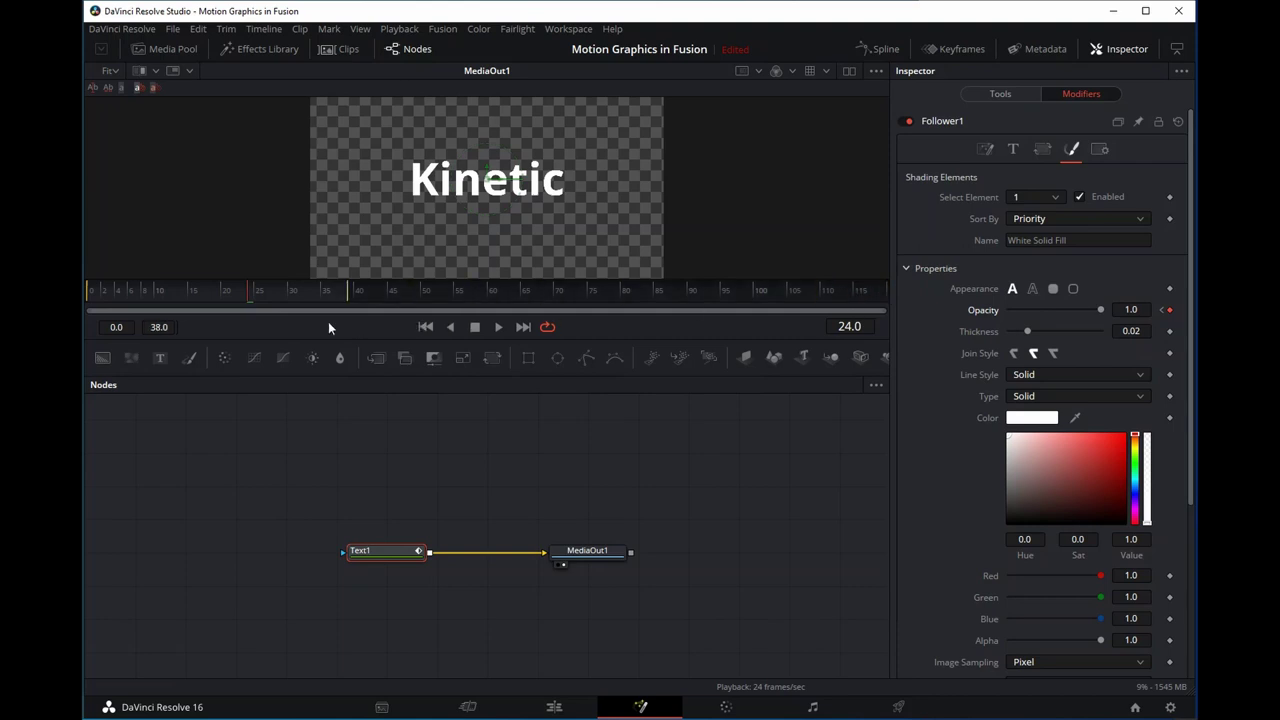
{"action": "left_click", "coordinate": [425, 327]}
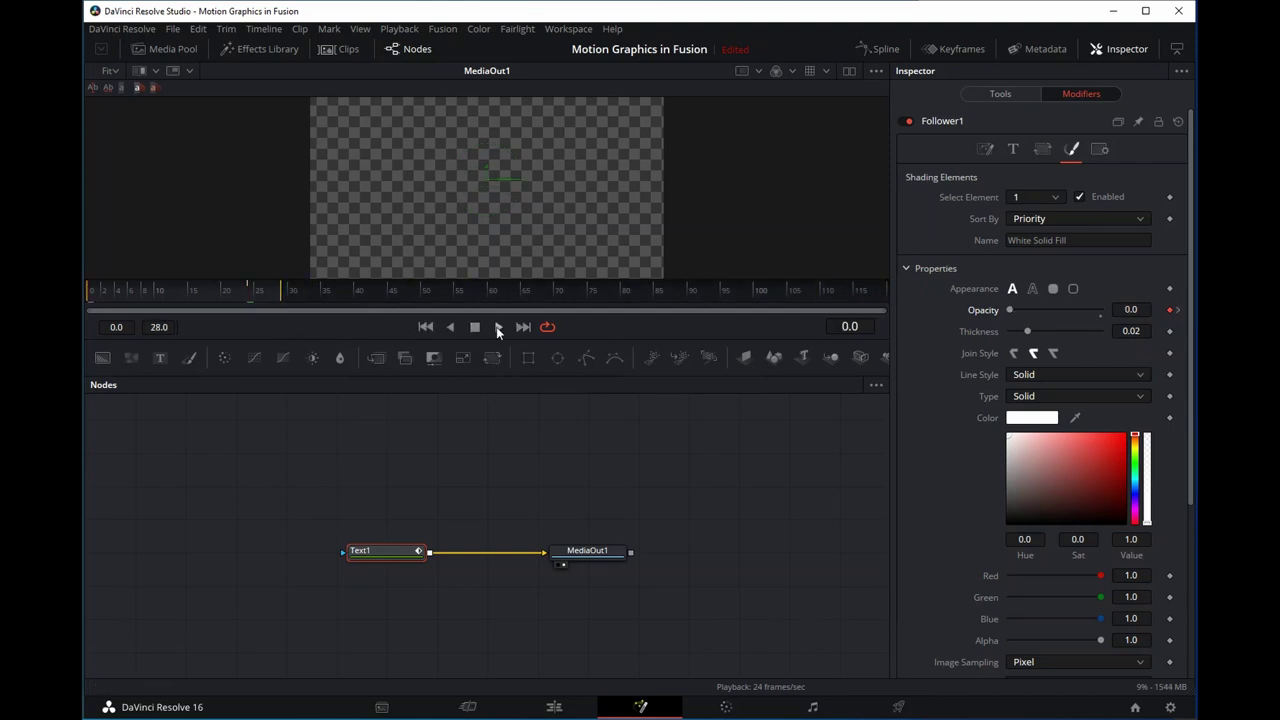
{"action": "left_click", "coordinate": [498, 327]}
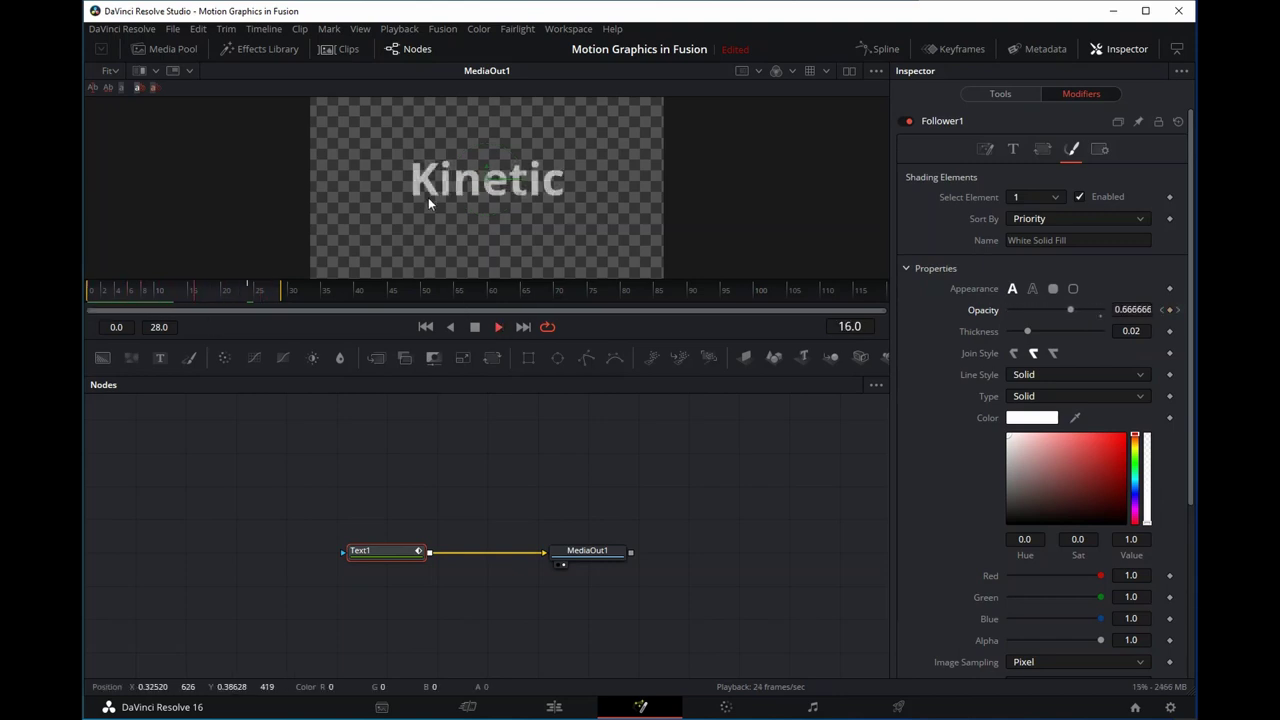
{"action": "left_click", "coordinate": [475, 326]}
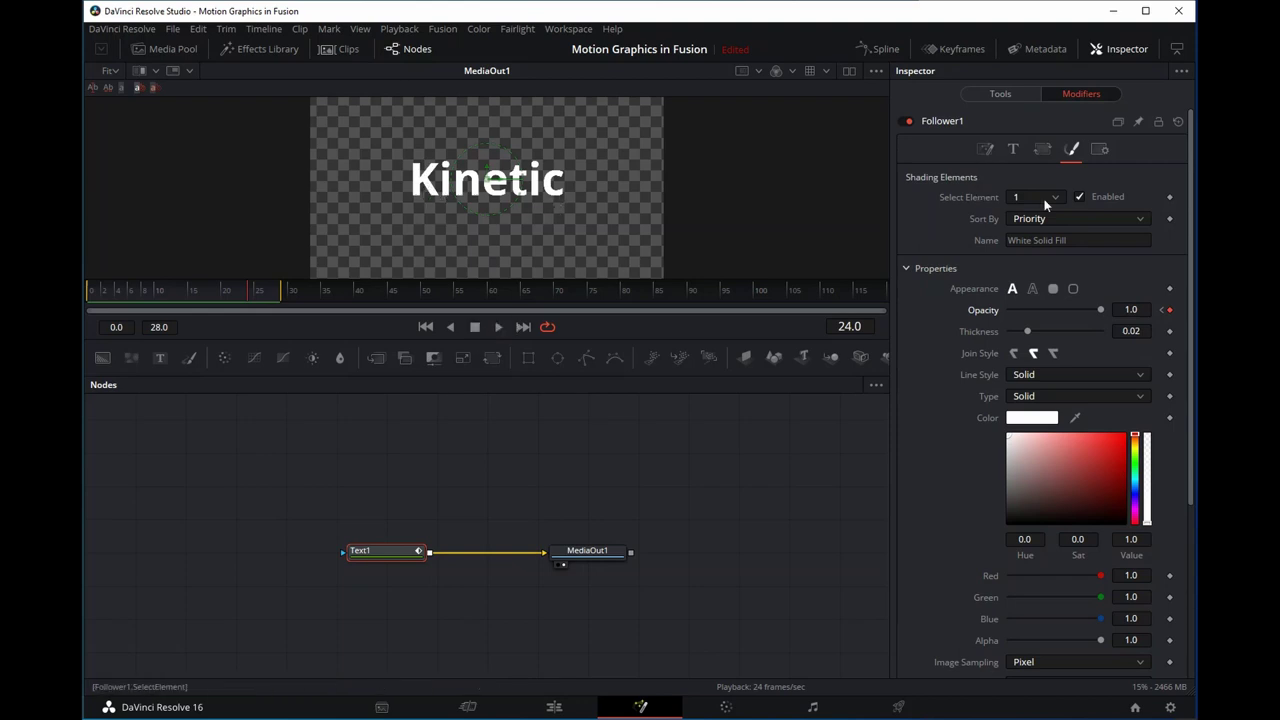
Set the Follower's delay between each character to about 10.3
{"action": "left_click", "coordinate": [987, 150]}
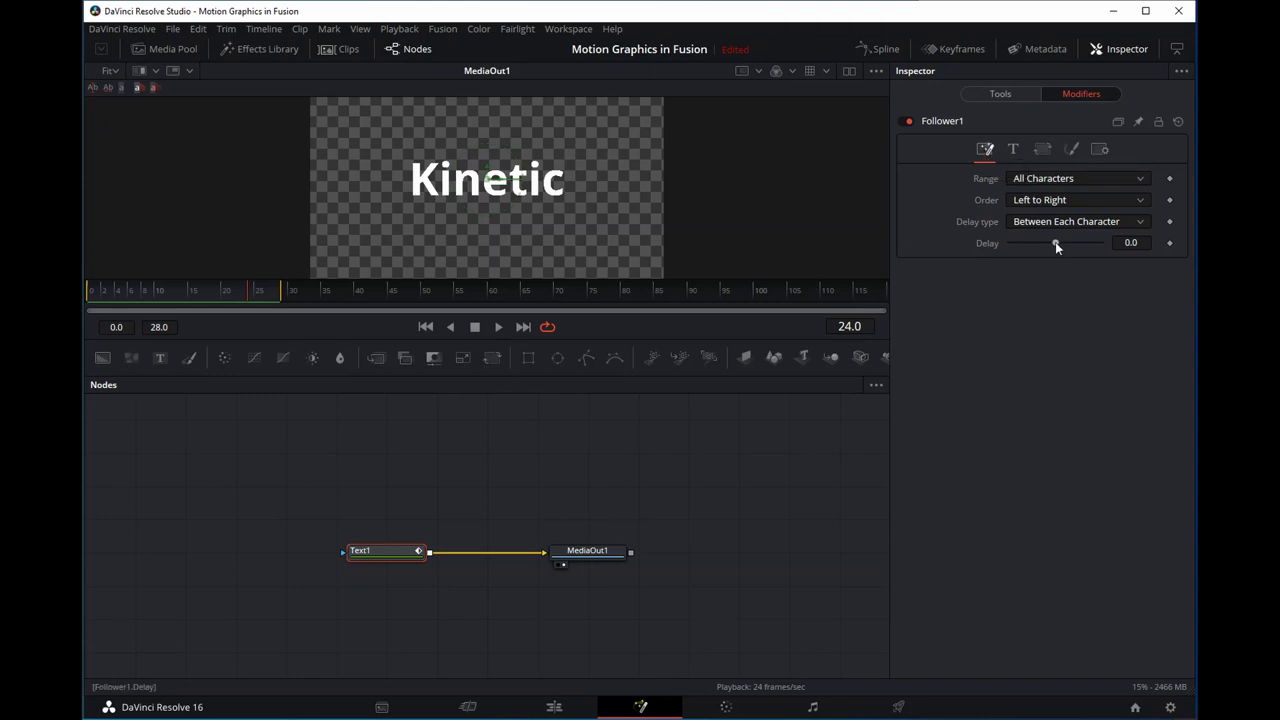
{"action": "left_click_drag", "start_coordinate": [1055, 242], "coordinate": [1072, 245]}
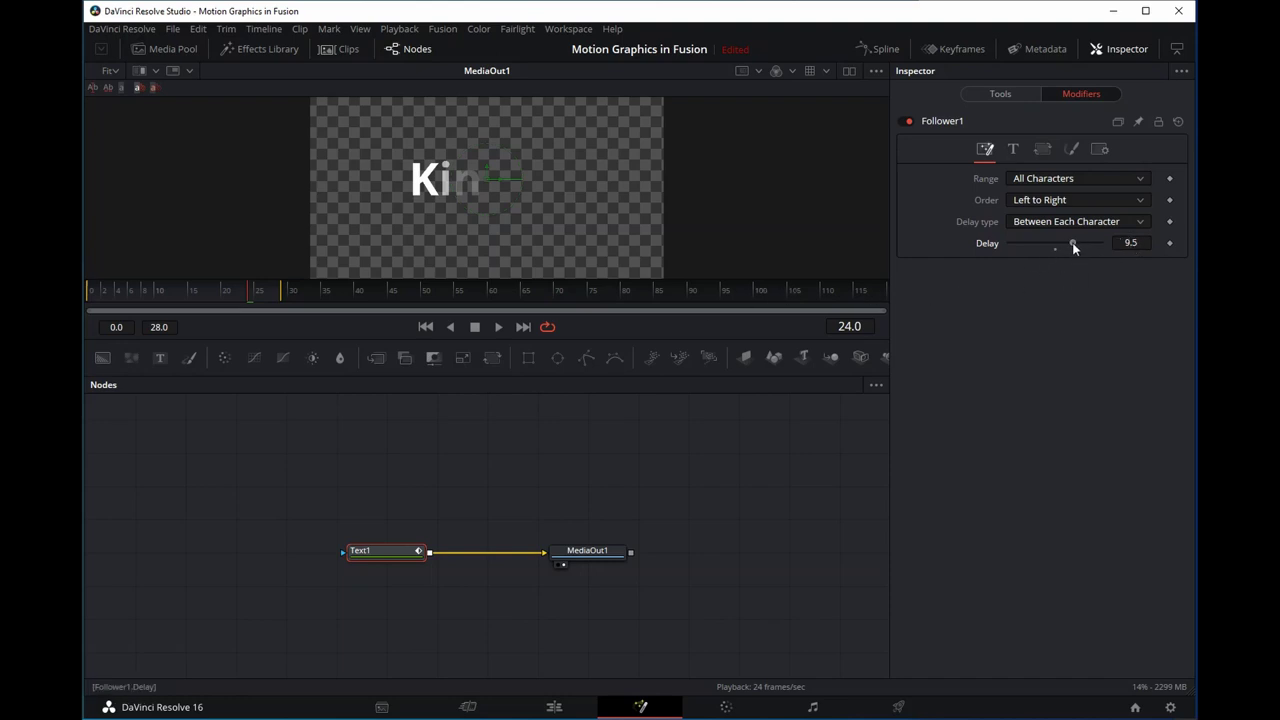
{"action": "left_click_drag", "start_coordinate": [1073, 242], "coordinate": [1075, 243]}
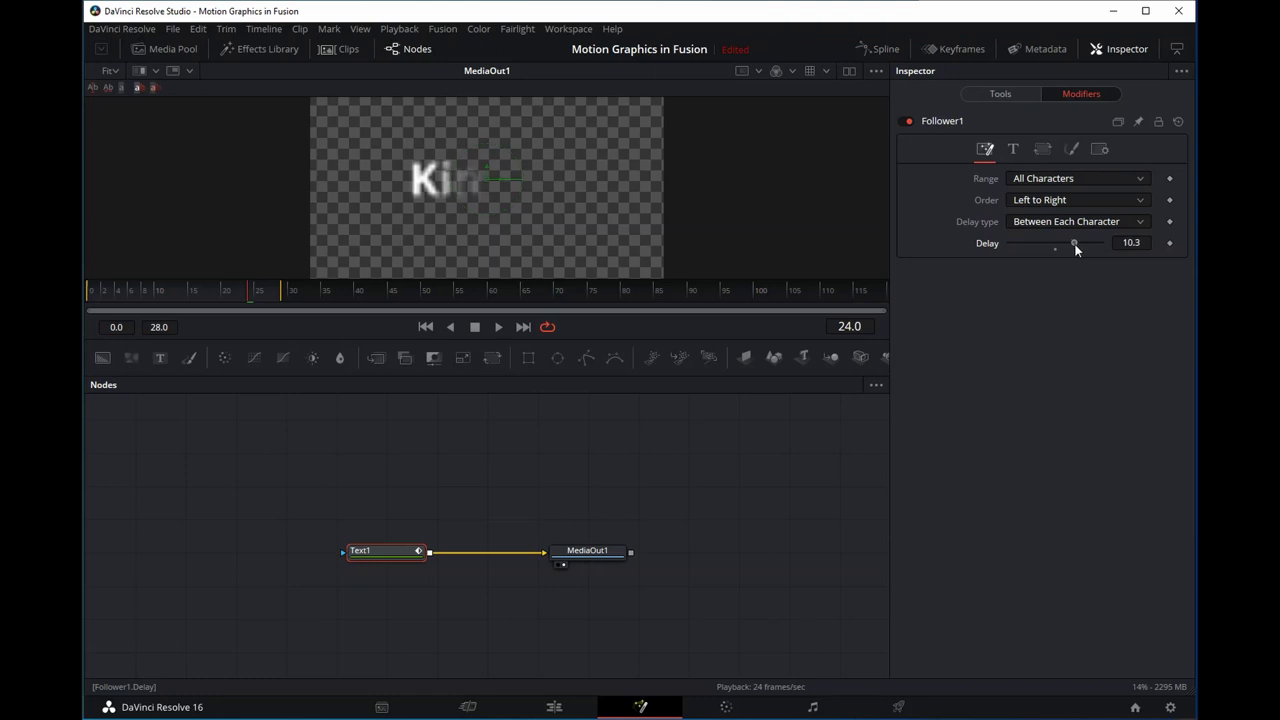
Extend the playback range to end at frame 104 and preview the letter-by-letter fade from the start
{"action": "left_click", "coordinate": [424, 328]}
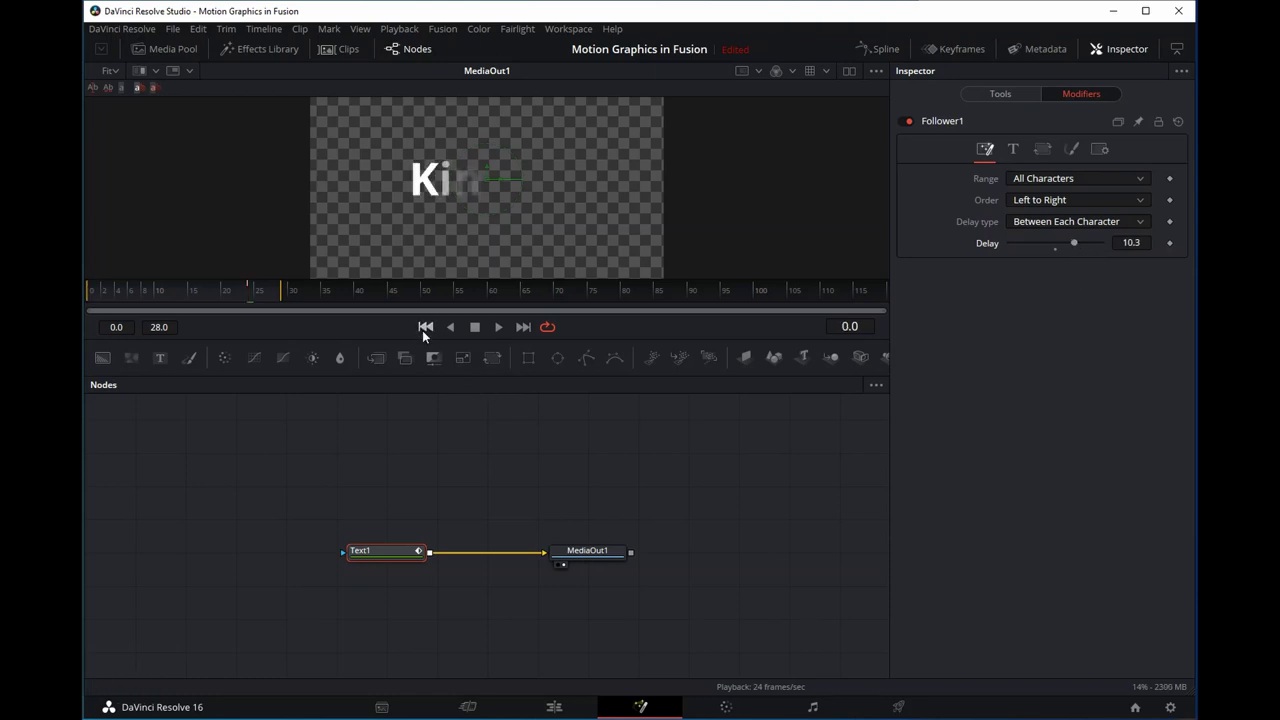
{"action": "left_click", "coordinate": [497, 330]}
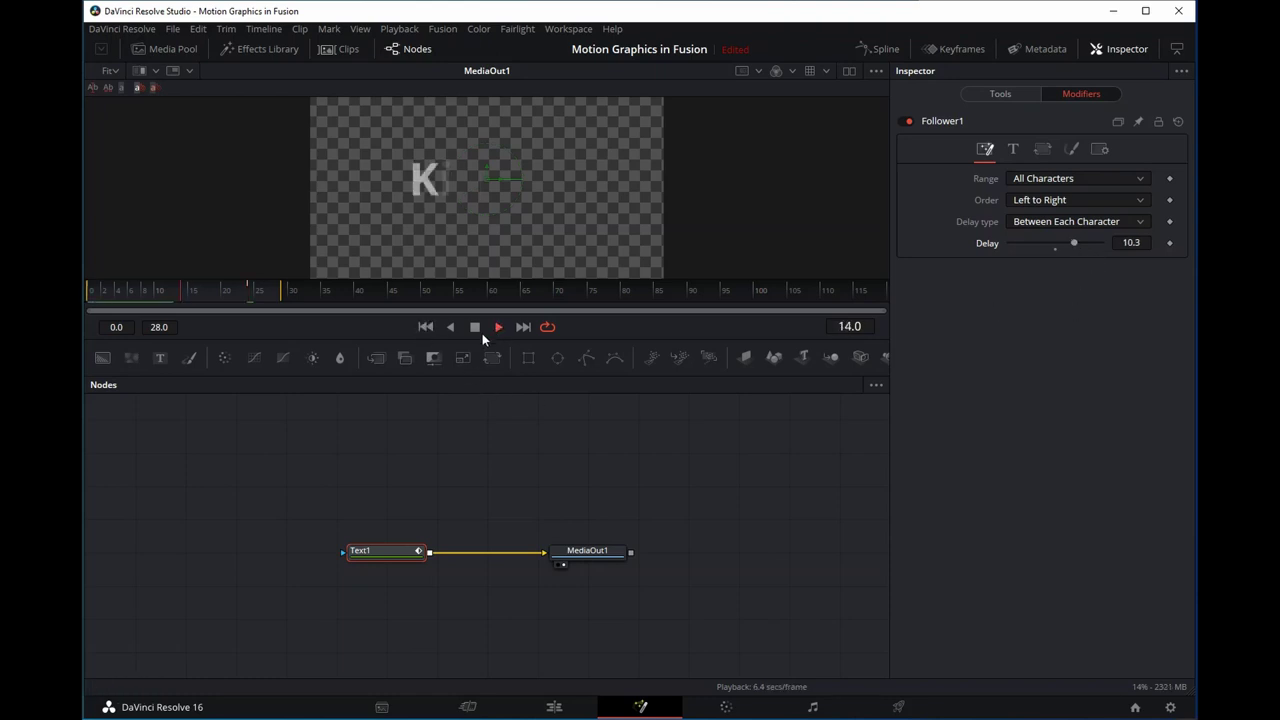
{"action": "mouse_move", "coordinate": [281, 302]}
{"action": "left_mouse_down"}
{"action": "mouse_move", "coordinate": [829, 298]}
{"action": "mouse_move", "coordinate": [788, 298]}
{"action": "left_mouse_up"}
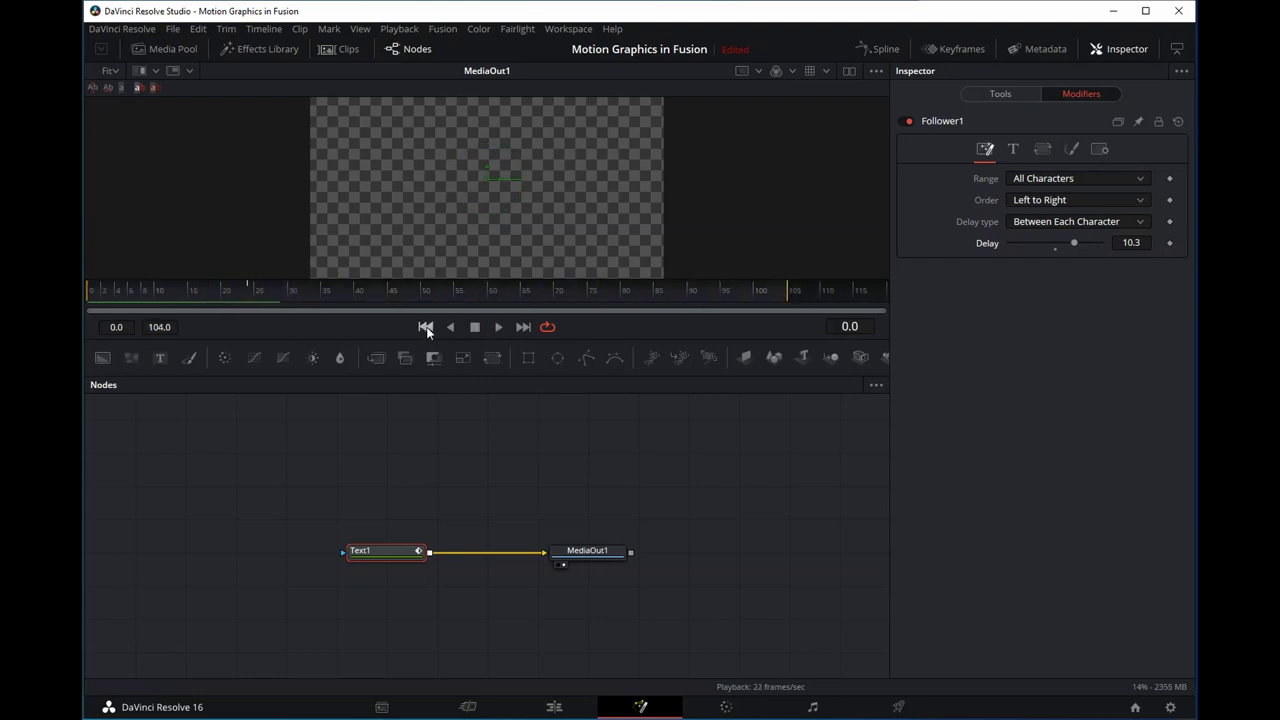
{"action": "left_click", "coordinate": [499, 327]}
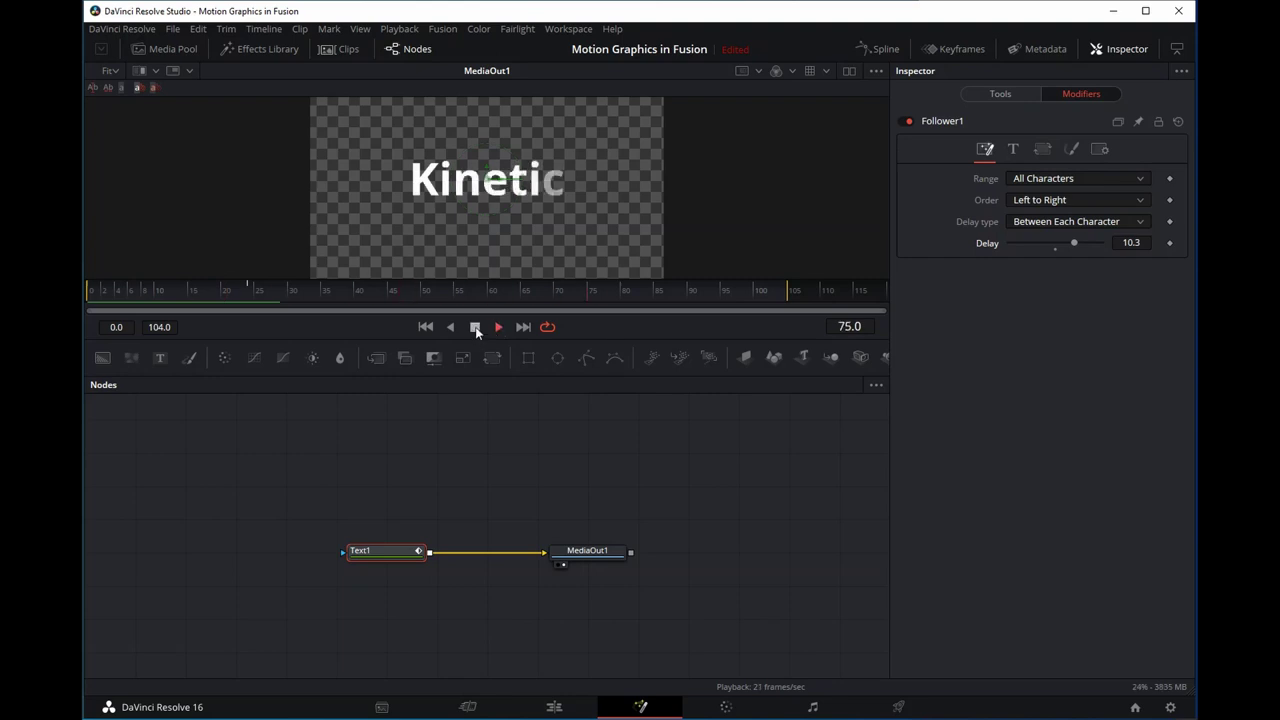
{"action": "left_click", "coordinate": [475, 327]}
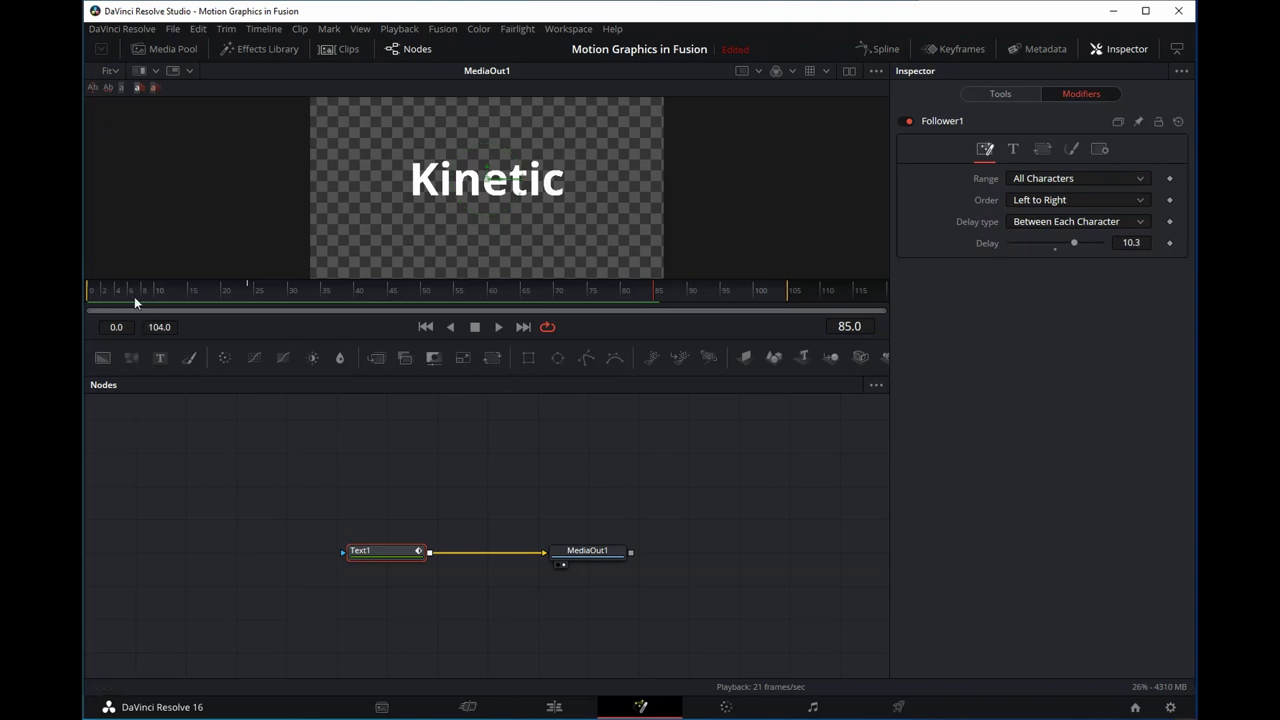
Scrub through the timeline to examine how each letter of "Kinetic" fades in one after another
{"action": "left_click_drag", "start_coordinate": [134, 296], "coordinate": [90, 296]}
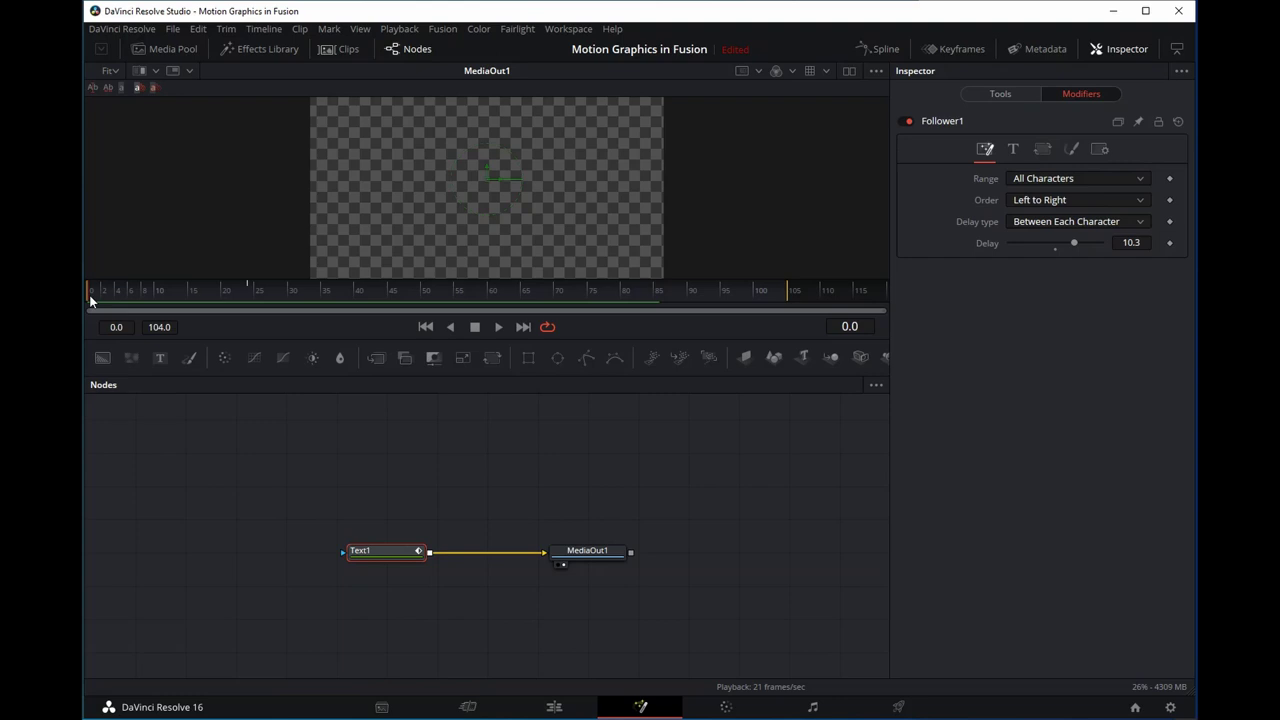
{"action": "left_click_drag", "start_coordinate": [90, 300], "coordinate": [161, 298]}
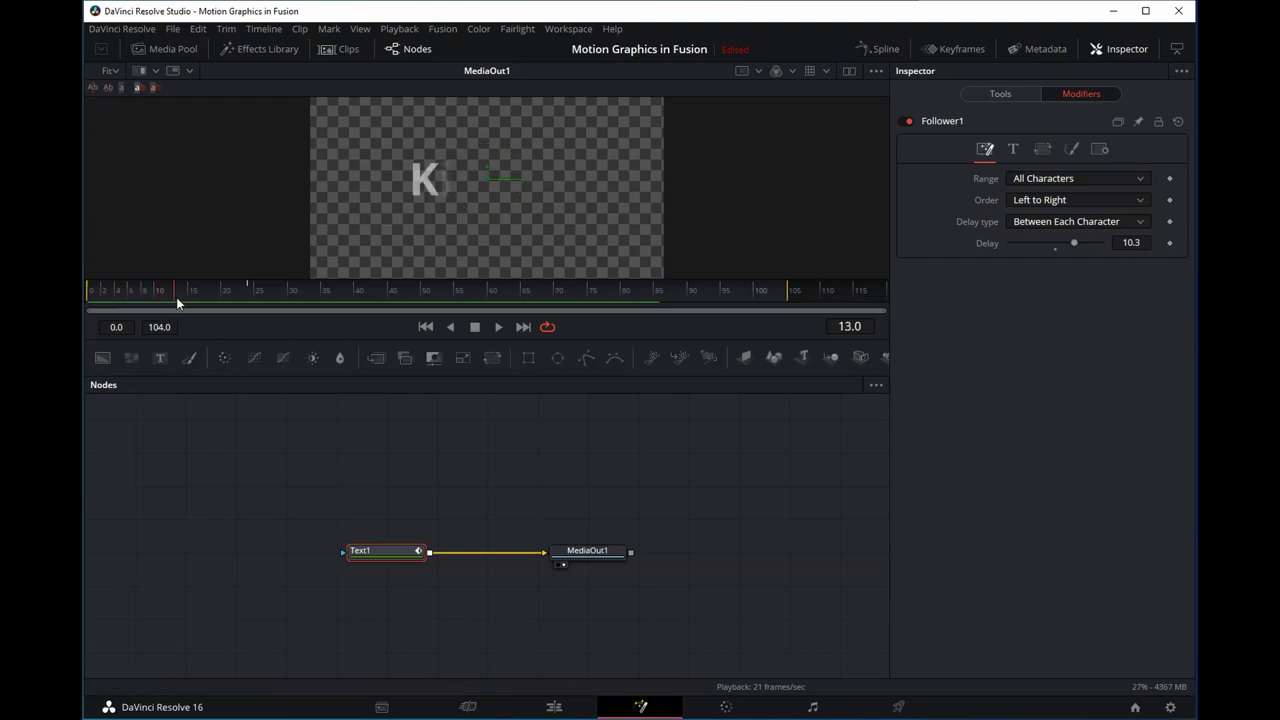
{"action": "left_click_drag", "start_coordinate": [176, 297], "coordinate": [555, 290]}
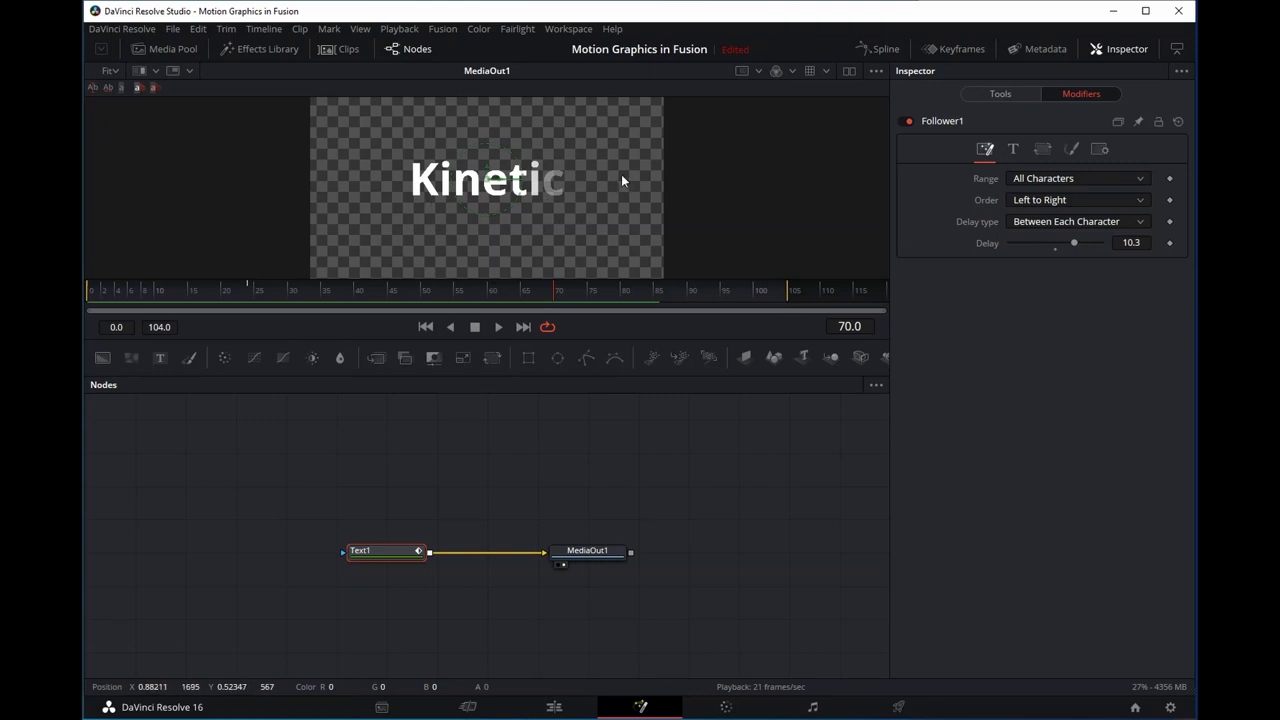
{"action": "left_click", "coordinate": [434, 300]}
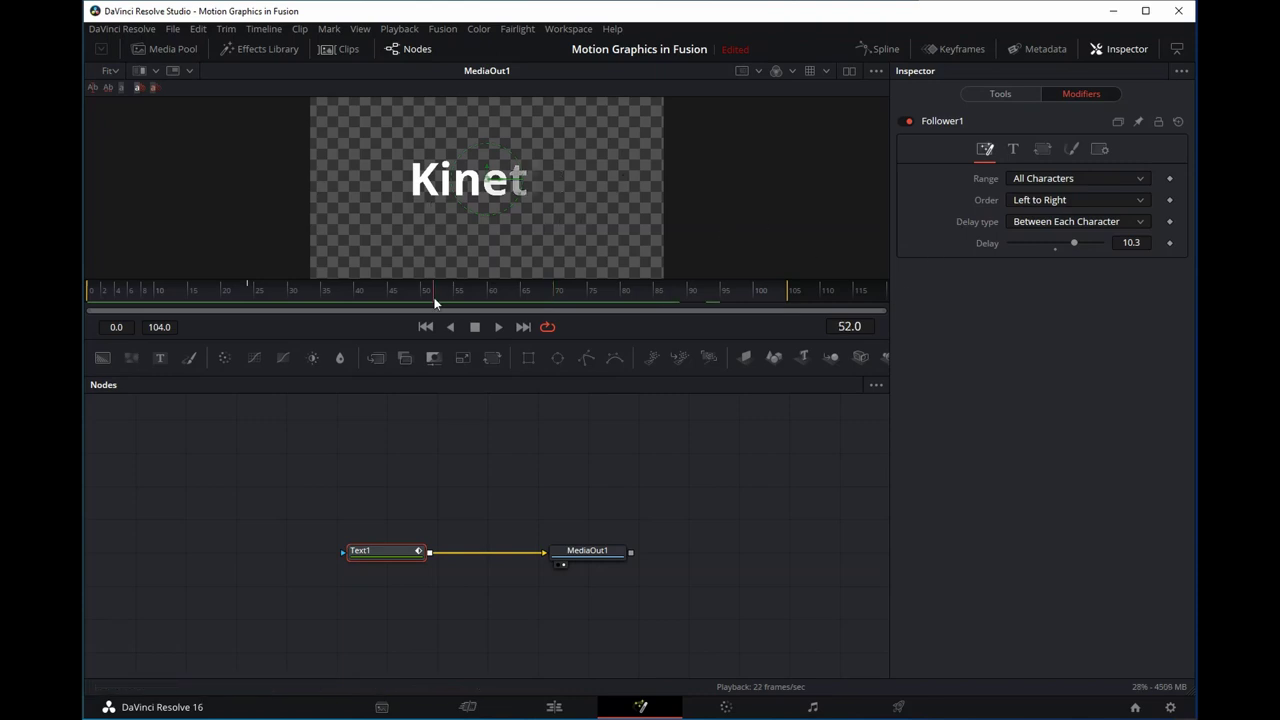
{"action": "left_click_drag", "start_coordinate": [434, 290], "coordinate": [428, 295]}
{"action": "mouse_move", "coordinate": [268, 296]}
{"action": "left_mouse_down"}
{"action": "mouse_move", "coordinate": [199, 295]}
{"action": "mouse_move", "coordinate": [293, 296]}
{"action": "left_mouse_up"}
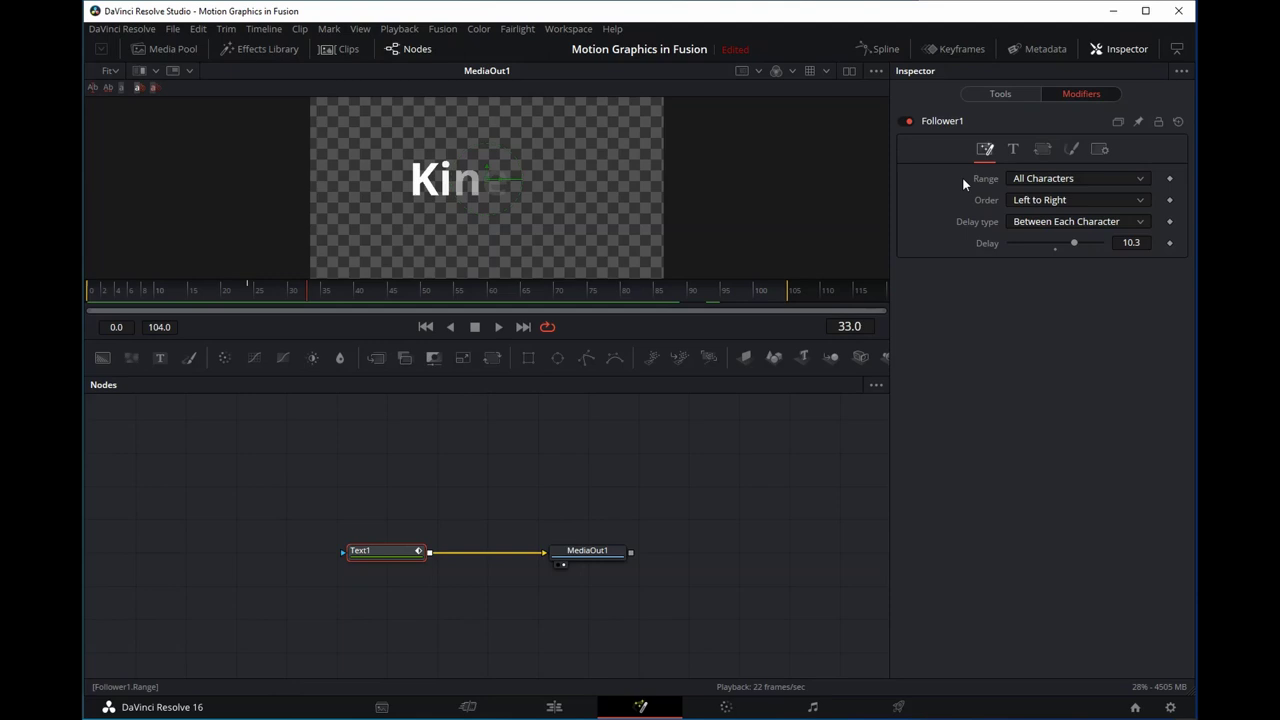
Change the Follower's range from all characters to Character Range
{"action": "left_click", "coordinate": [1035, 180]}
{"action": "left_click", "coordinate": [1035, 213]}
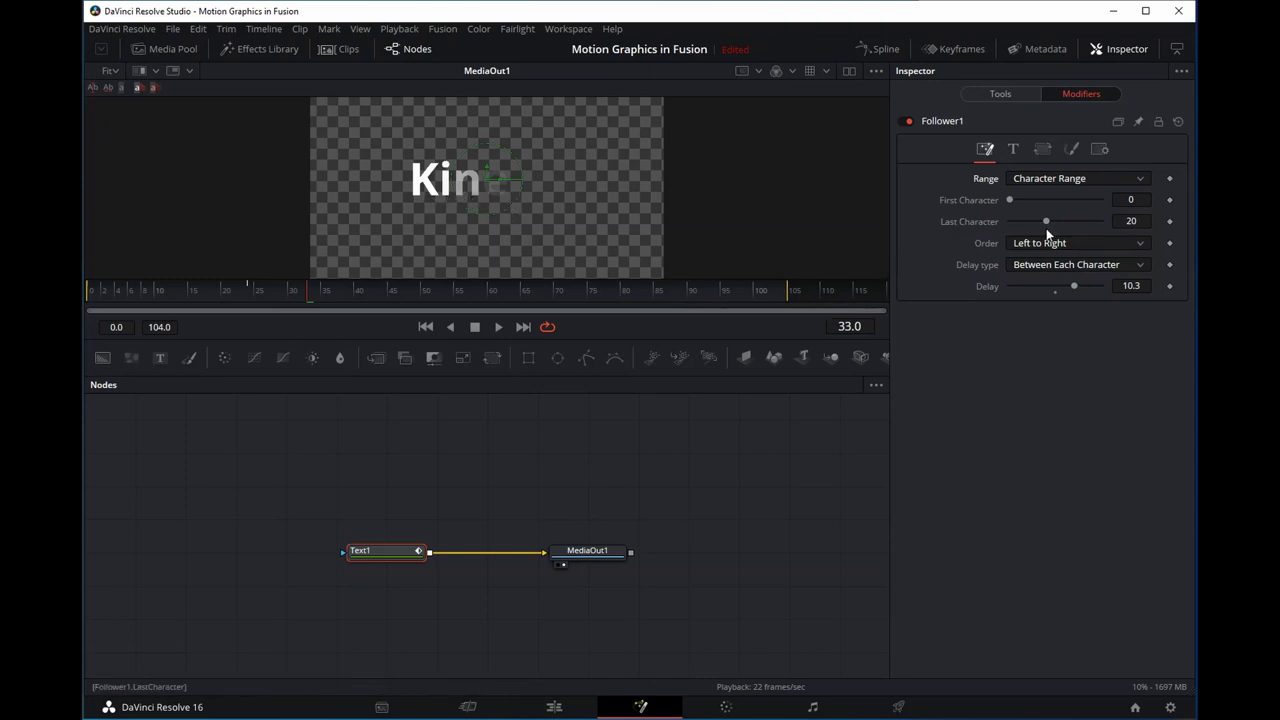
Set the last character of the Follower's range to 2 and play the animation from the start
{"action": "left_click_drag", "start_coordinate": [316, 291], "coordinate": [668, 291]}
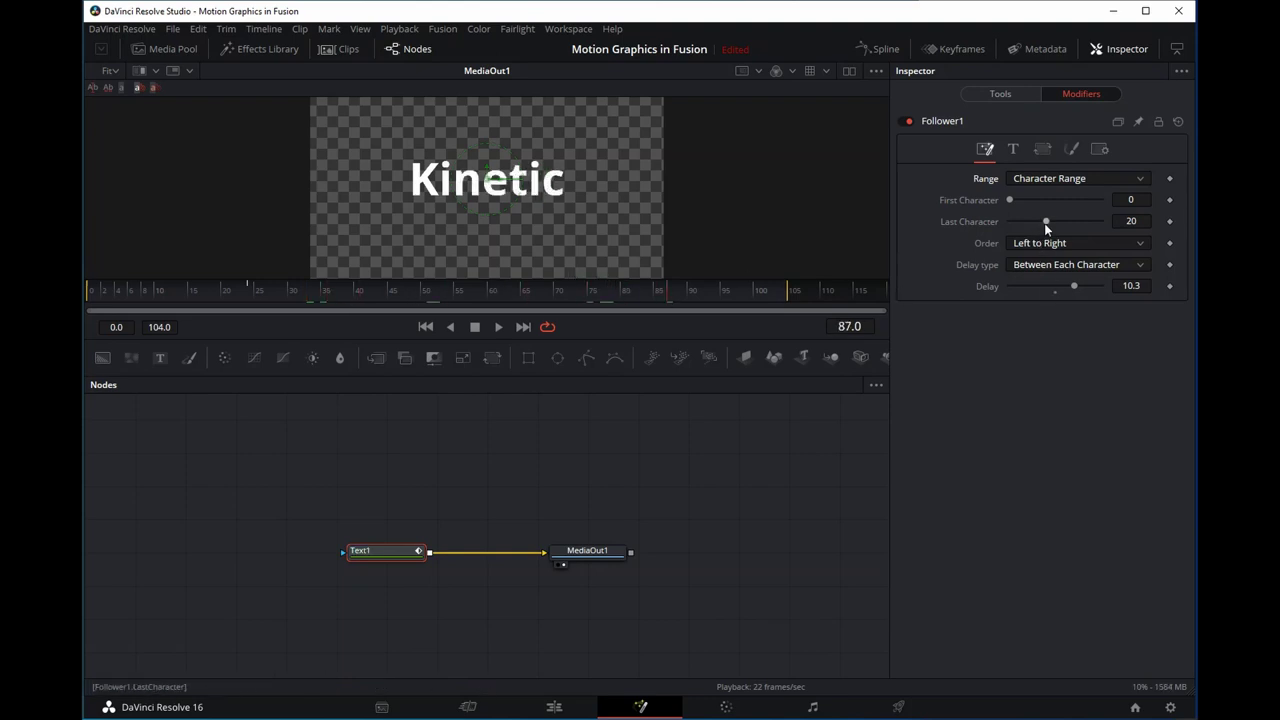
{"action": "left_click_drag", "start_coordinate": [1044, 222], "coordinate": [1025, 227]}
{"action": "left_click_drag", "start_coordinate": [1009, 221], "coordinate": [1013, 221]}
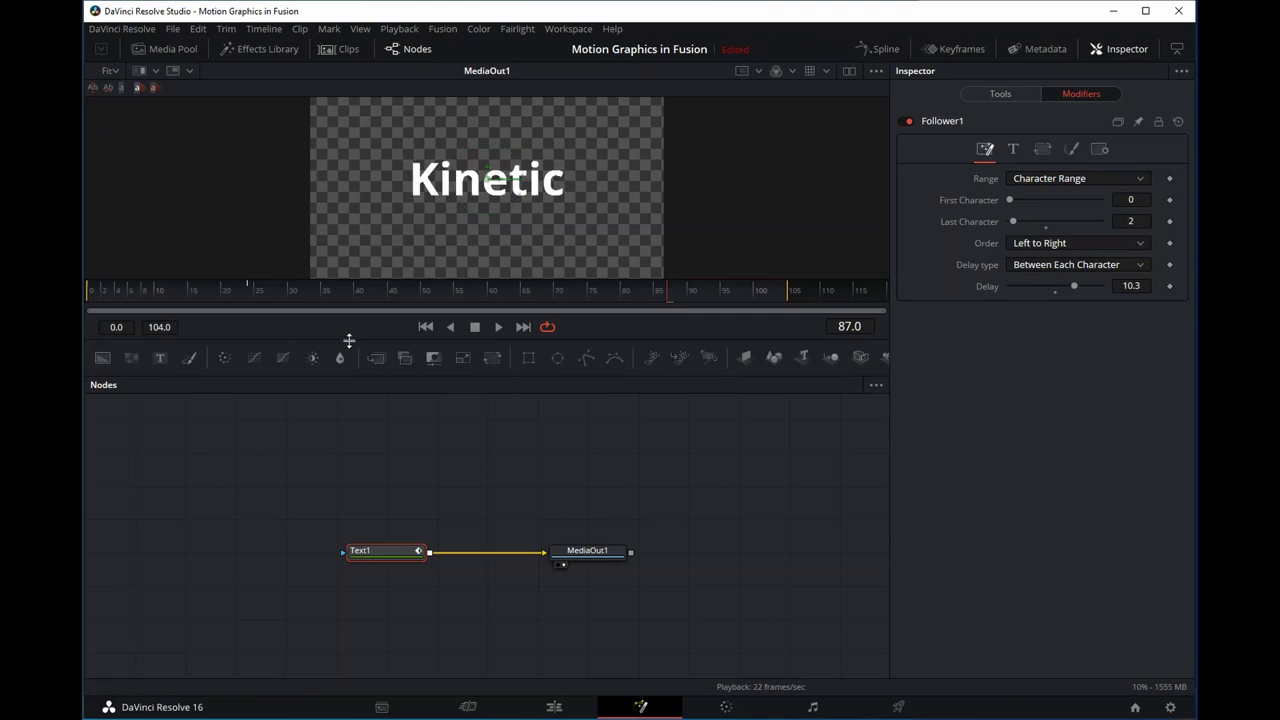
{"action": "left_click", "coordinate": [427, 328]}
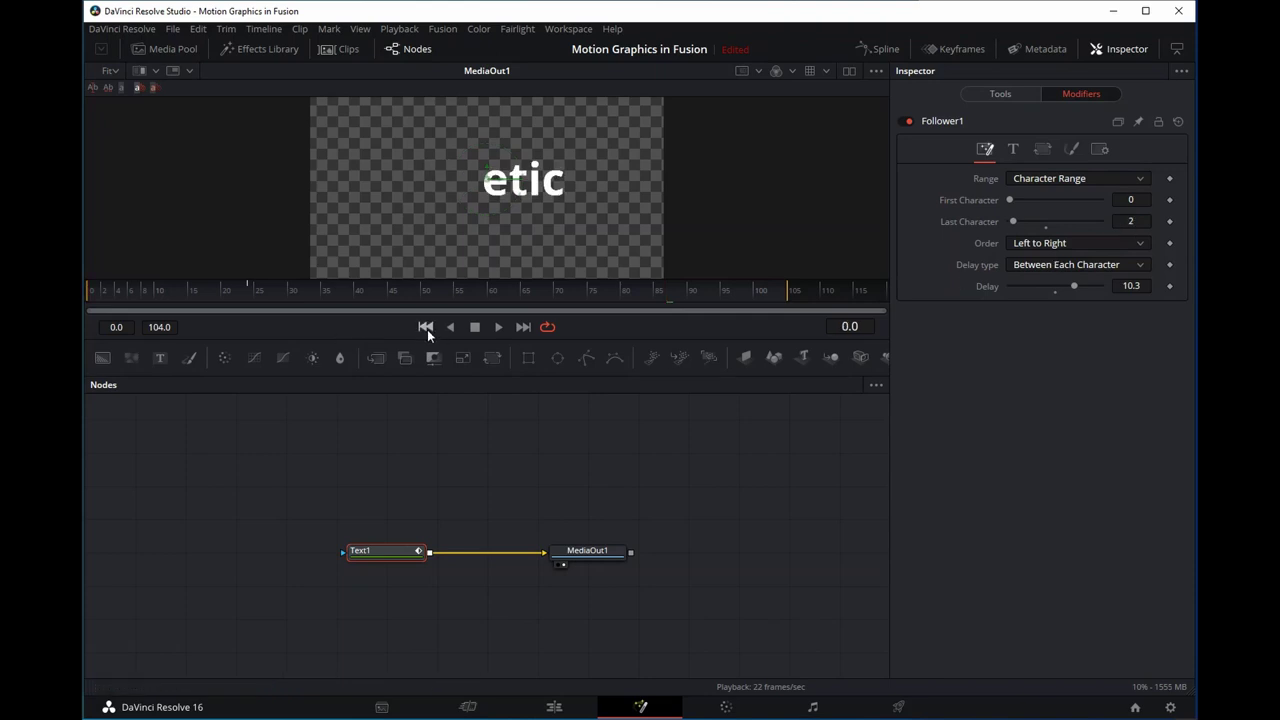
{"action": "left_click", "coordinate": [498, 328]}
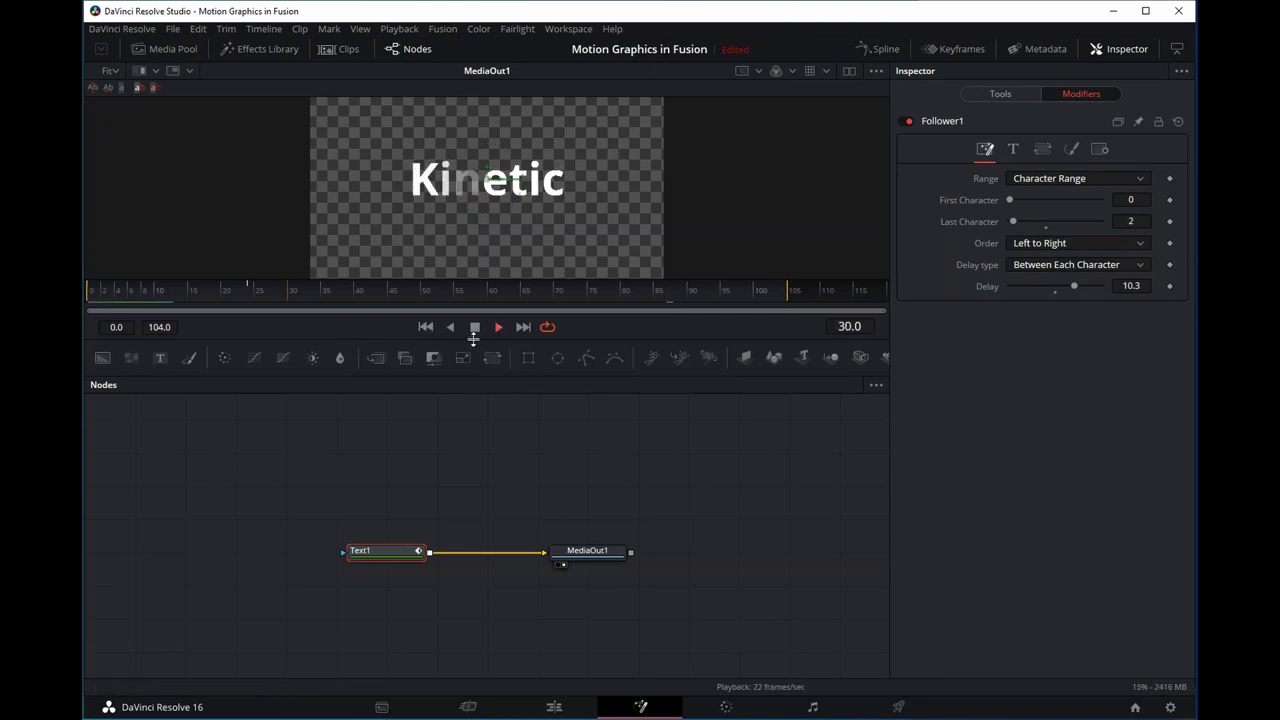
{"action": "left_click", "coordinate": [476, 327]}
Scrub through the opening frames to examine how the limited character range affects the letters' fade
{"action": "left_click_drag", "start_coordinate": [371, 306], "coordinate": [89, 293]}
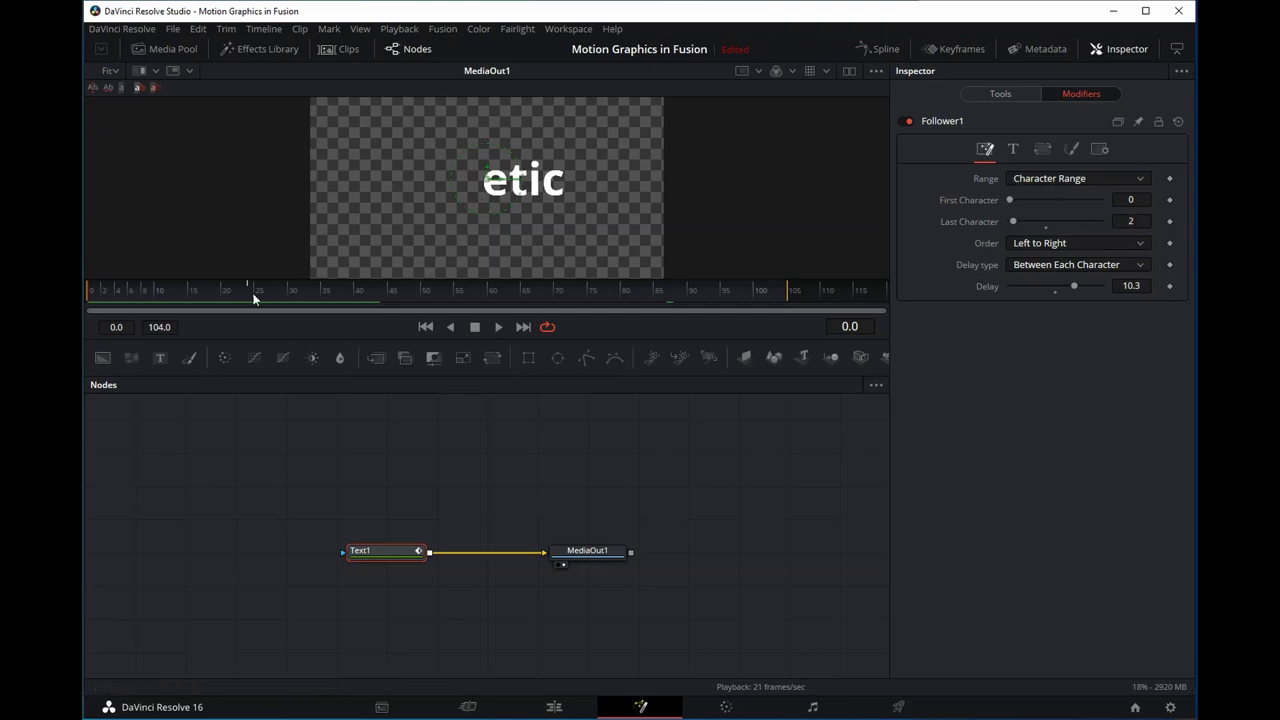
{"action": "left_click_drag", "start_coordinate": [89, 291], "coordinate": [389, 303]}
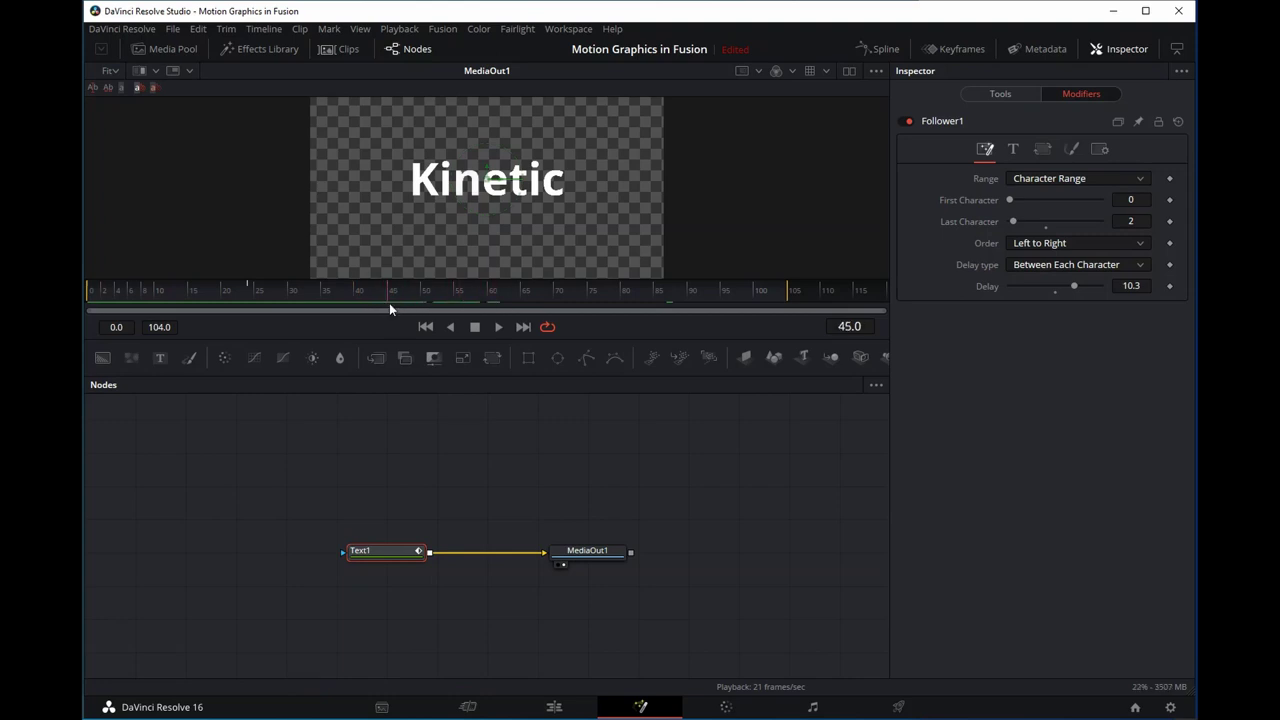
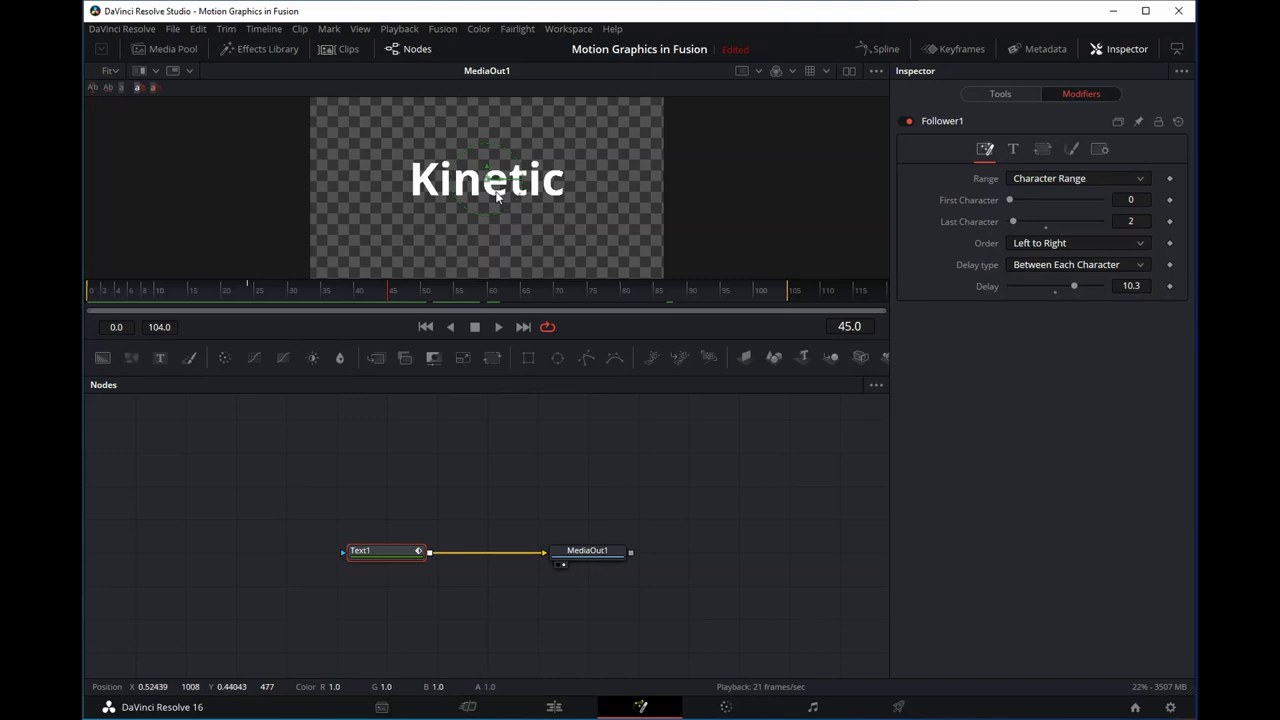
{"action": "left_click", "coordinate": [104, 290]}
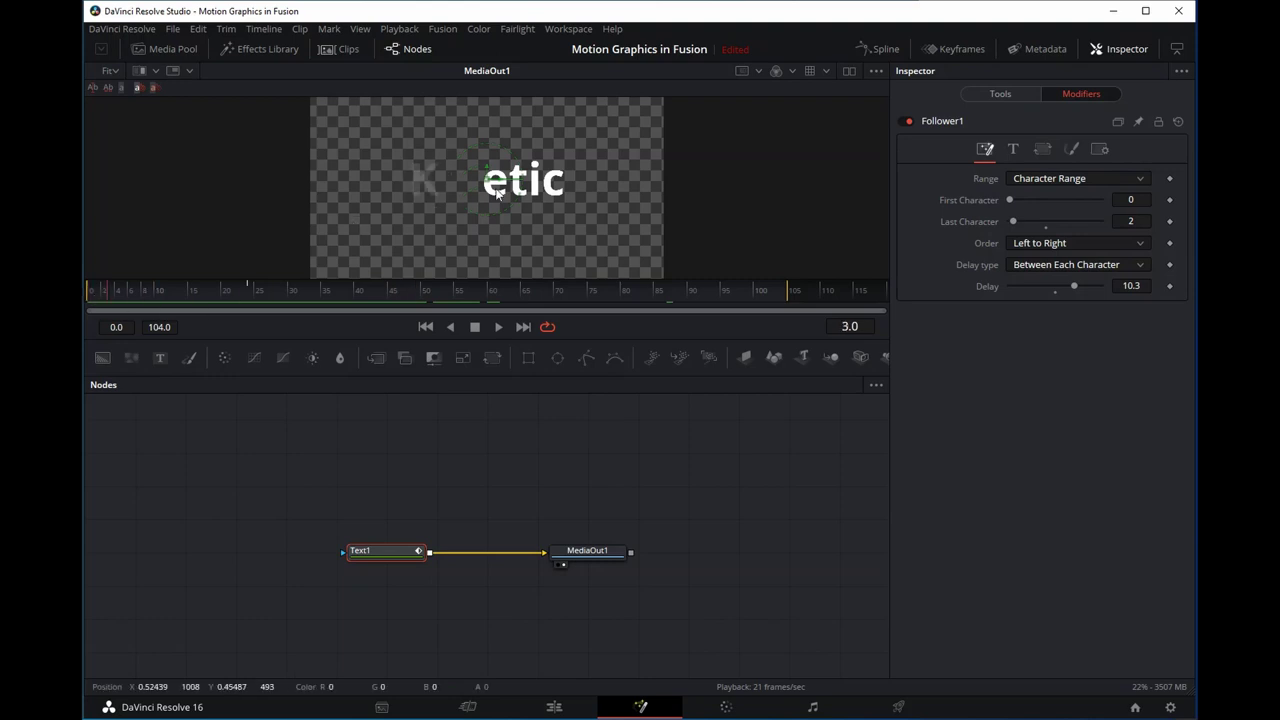
{"action": "left_click", "coordinate": [91, 290]}
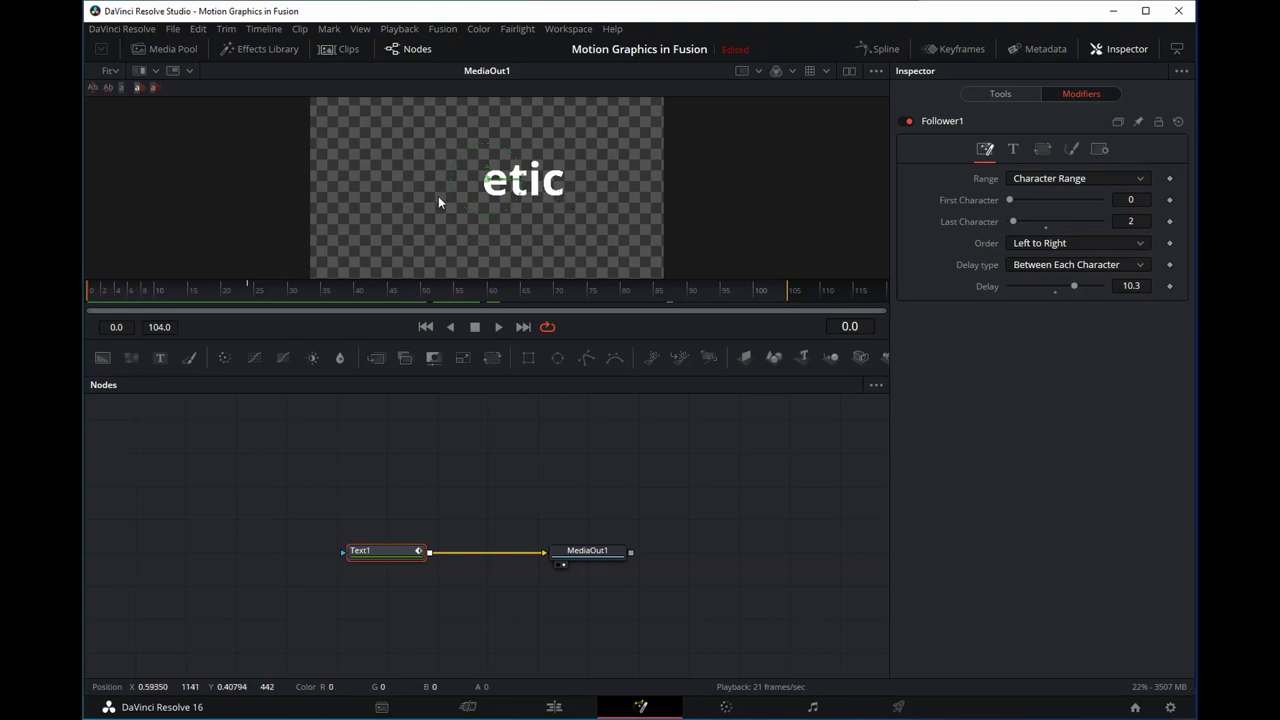
{"action": "left_click_drag", "start_coordinate": [92, 291], "coordinate": [132, 297]}
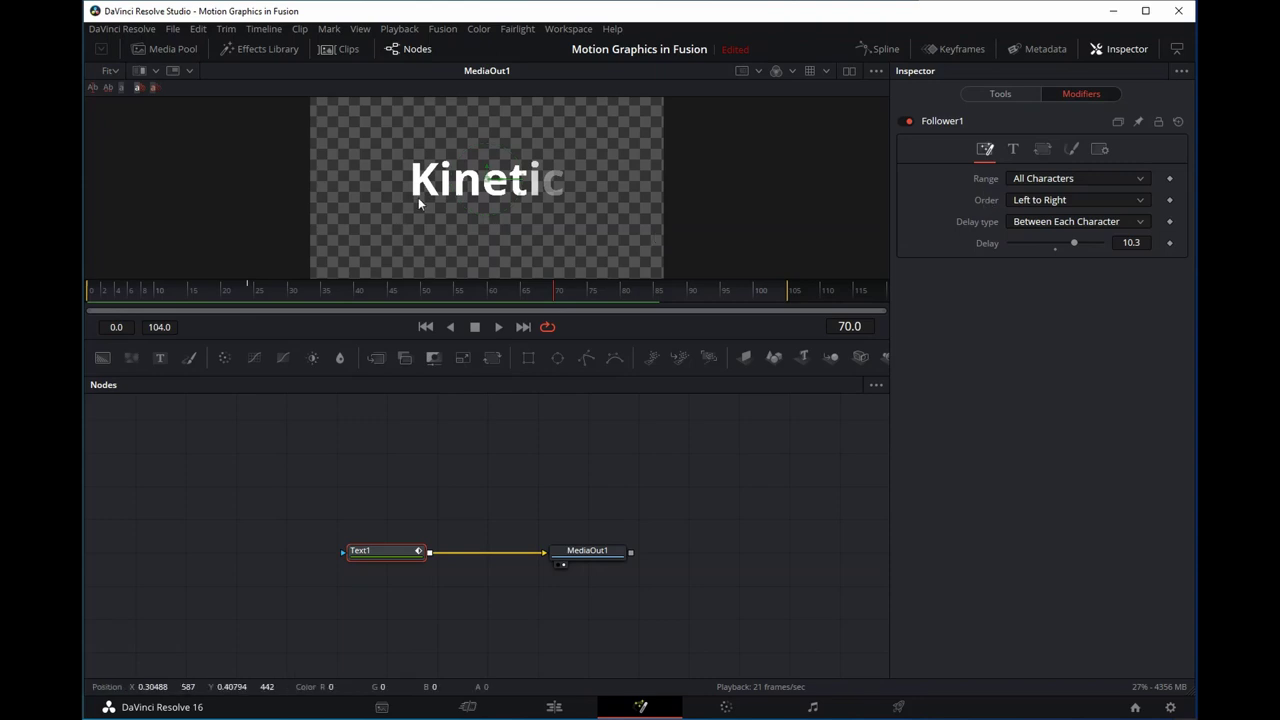
Set the Follower's order to Right to Left and preview the fade from the first frame
{"action": "left_click_drag", "start_coordinate": [543, 288], "coordinate": [651, 280]}
{"action": "left_click", "coordinate": [1048, 198]}
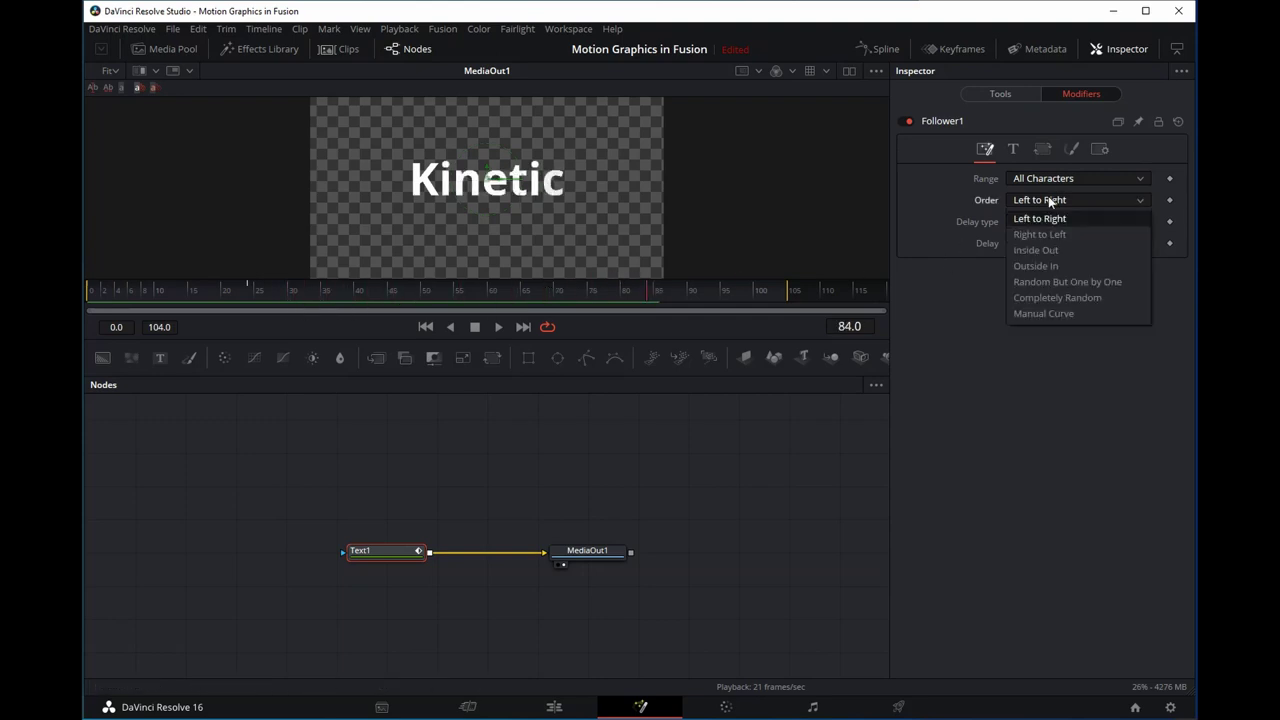
{"action": "left_click", "coordinate": [1047, 235]}
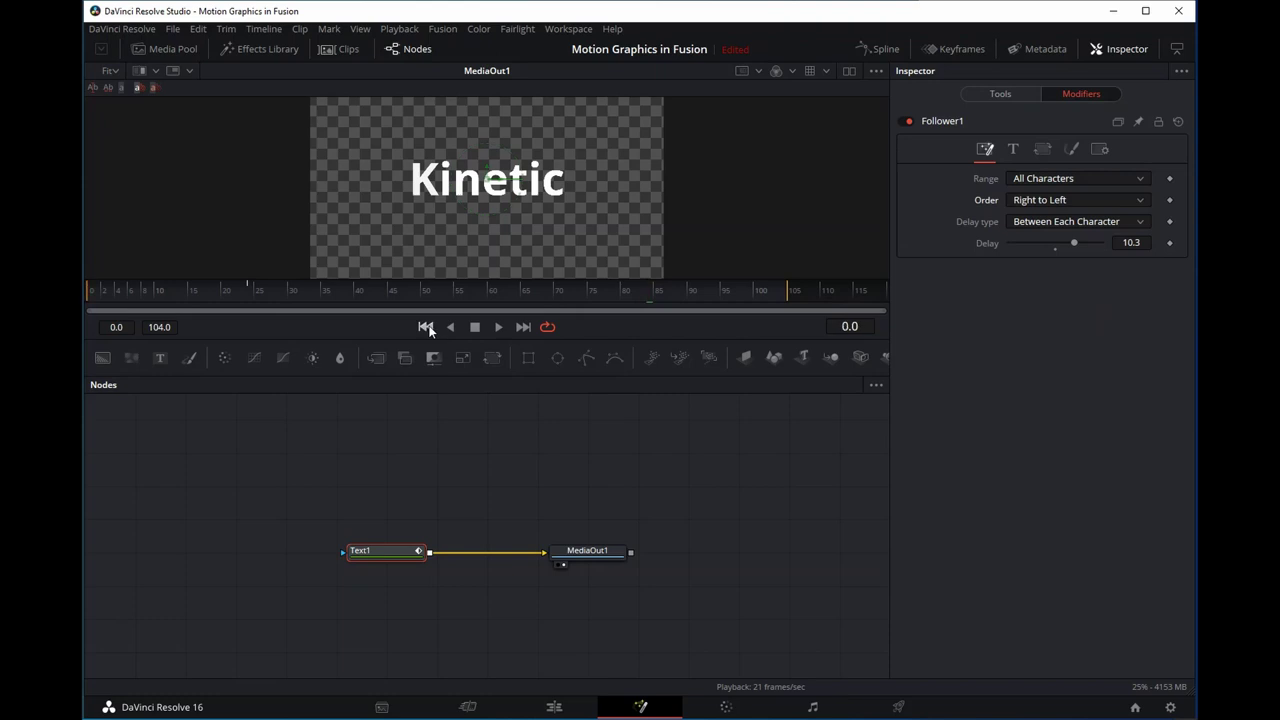
{"action": "mouse_move", "coordinate": [90, 303]}
{"action": "left_mouse_down"}
{"action": "mouse_move", "coordinate": [491, 280]}
{"action": "mouse_move", "coordinate": [486, 297]}
{"action": "mouse_move", "coordinate": [88, 316]}
{"action": "mouse_move", "coordinate": [135, 295]}
{"action": "mouse_move", "coordinate": [357, 306]}
{"action": "mouse_move", "coordinate": [506, 280]}
{"action": "mouse_move", "coordinate": [190, 320]}
{"action": "mouse_move", "coordinate": [88, 316]}
{"action": "left_mouse_up"}
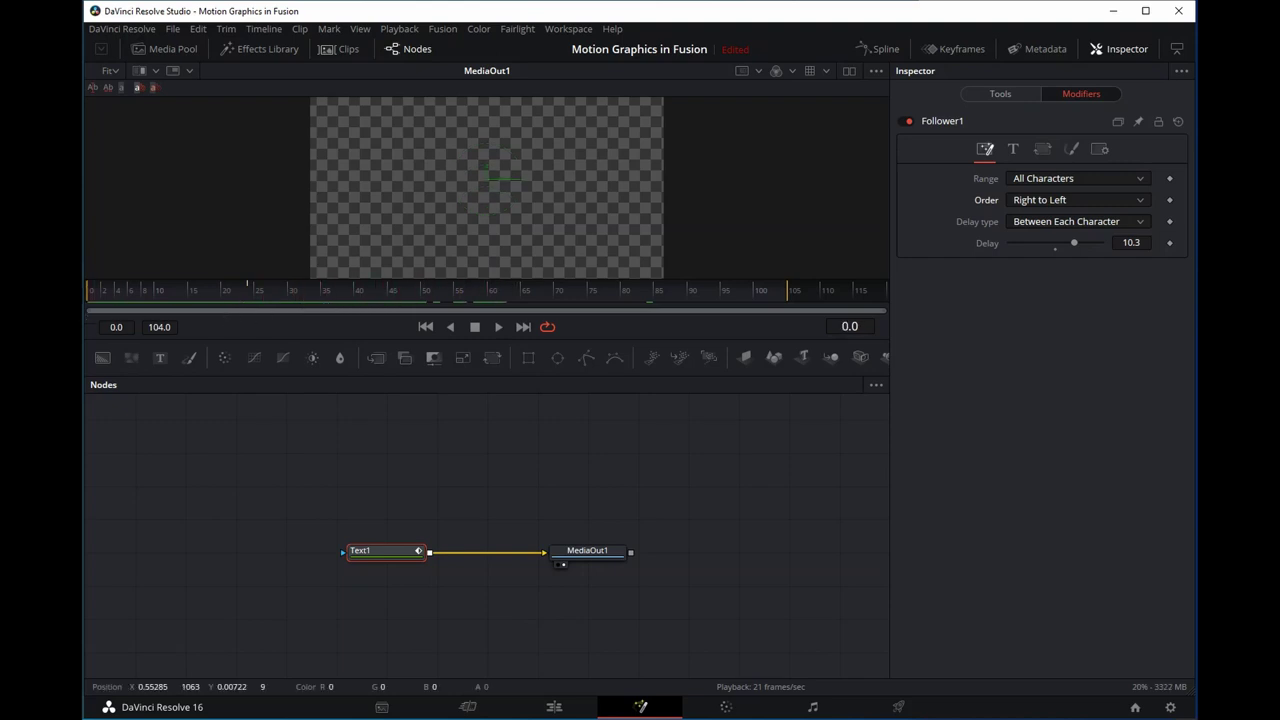
Set the Follower's order to Left to Right and scrub through the fade to check it
{"action": "left_click", "coordinate": [1043, 199]}
{"action": "left_click", "coordinate": [1043, 219]}
{"action": "left_click_drag", "start_coordinate": [96, 294], "coordinate": [366, 291]}
Set the Follower's delay type to Between First and Last Character and preview the fade from the start
{"action": "left_click", "coordinate": [1065, 221]}
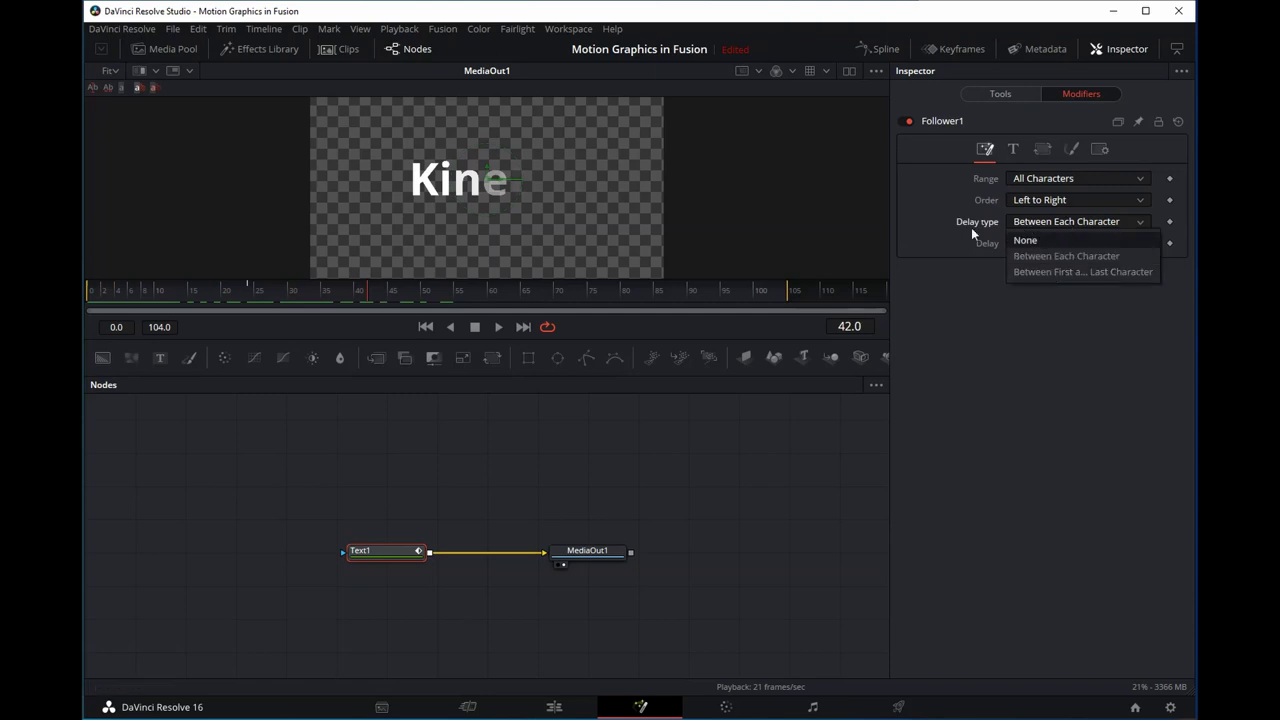
{"action": "left_click", "coordinate": [1045, 276]}
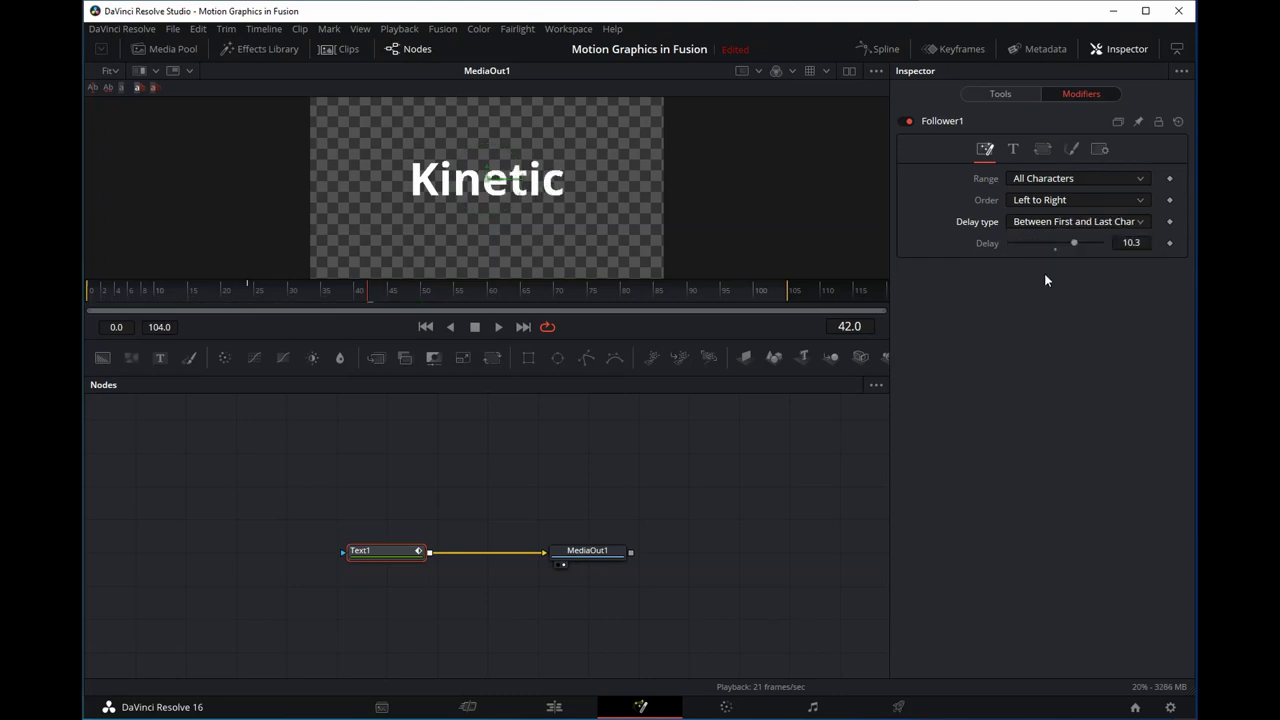
{"action": "left_click", "coordinate": [93, 293]}
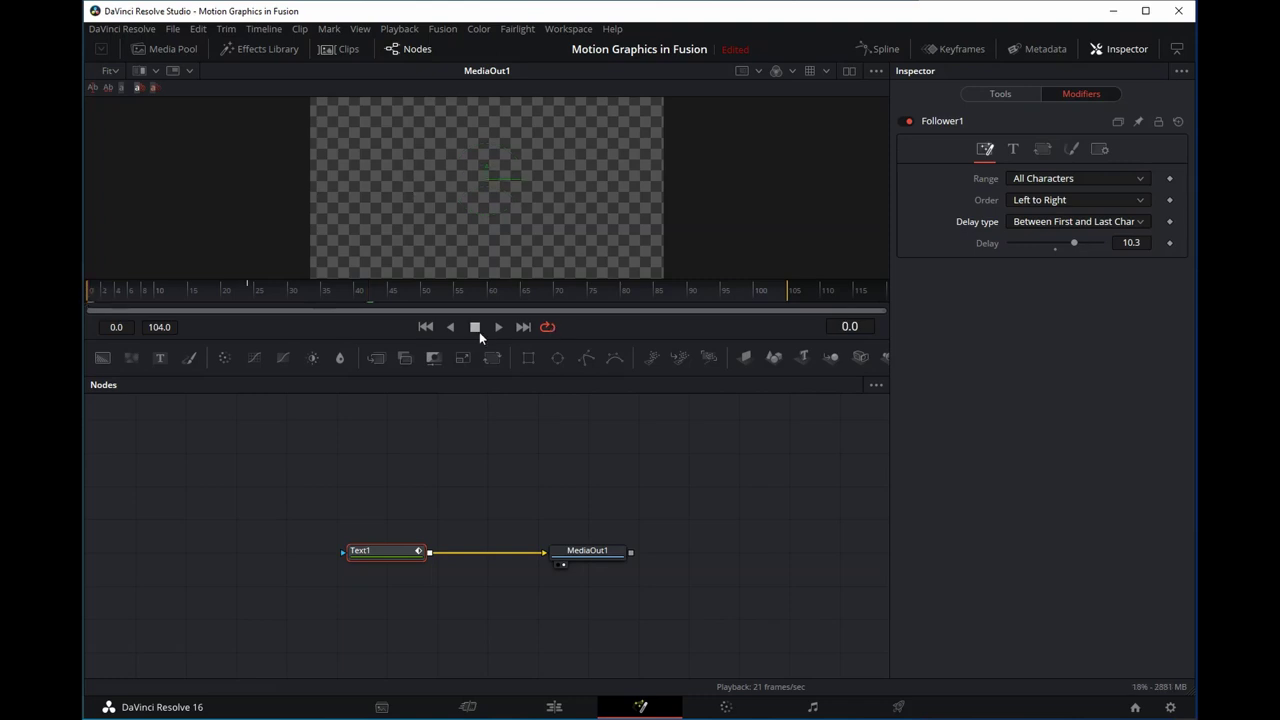
{"action": "left_click", "coordinate": [496, 326]}
{"action": "left_click", "coordinate": [289, 294]}
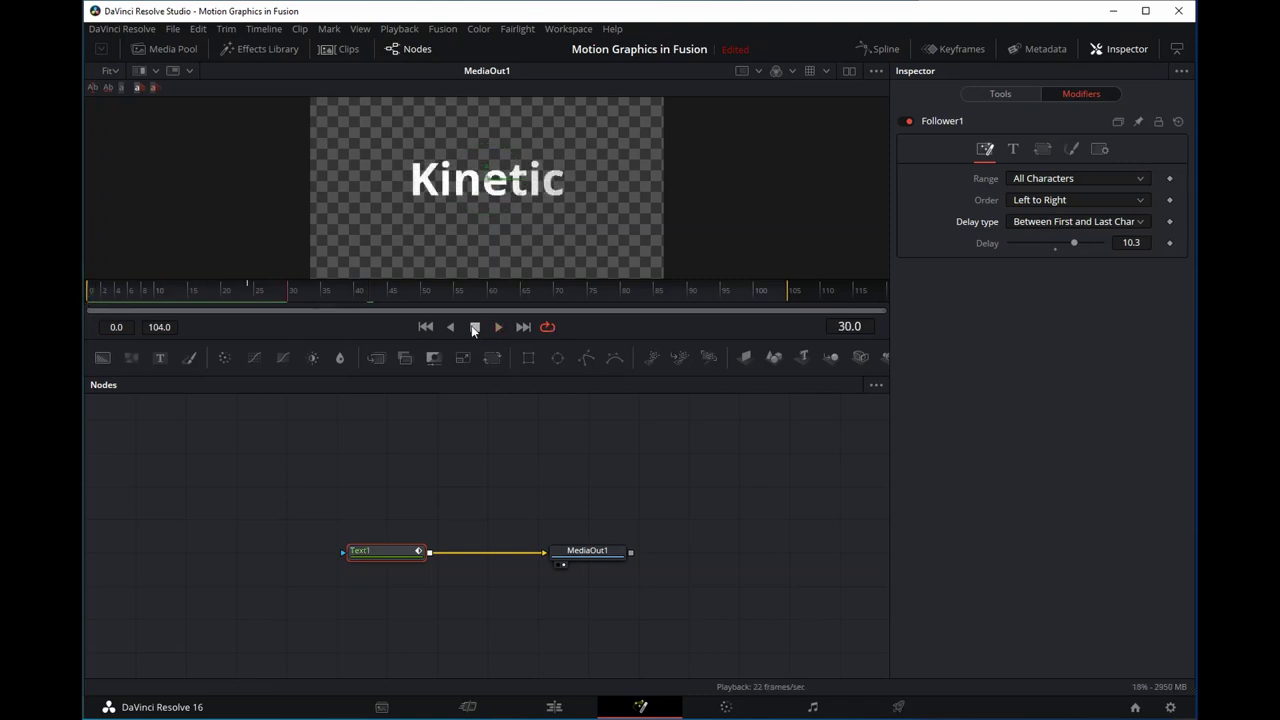
{"action": "left_click_drag", "start_coordinate": [289, 296], "coordinate": [240, 295]}
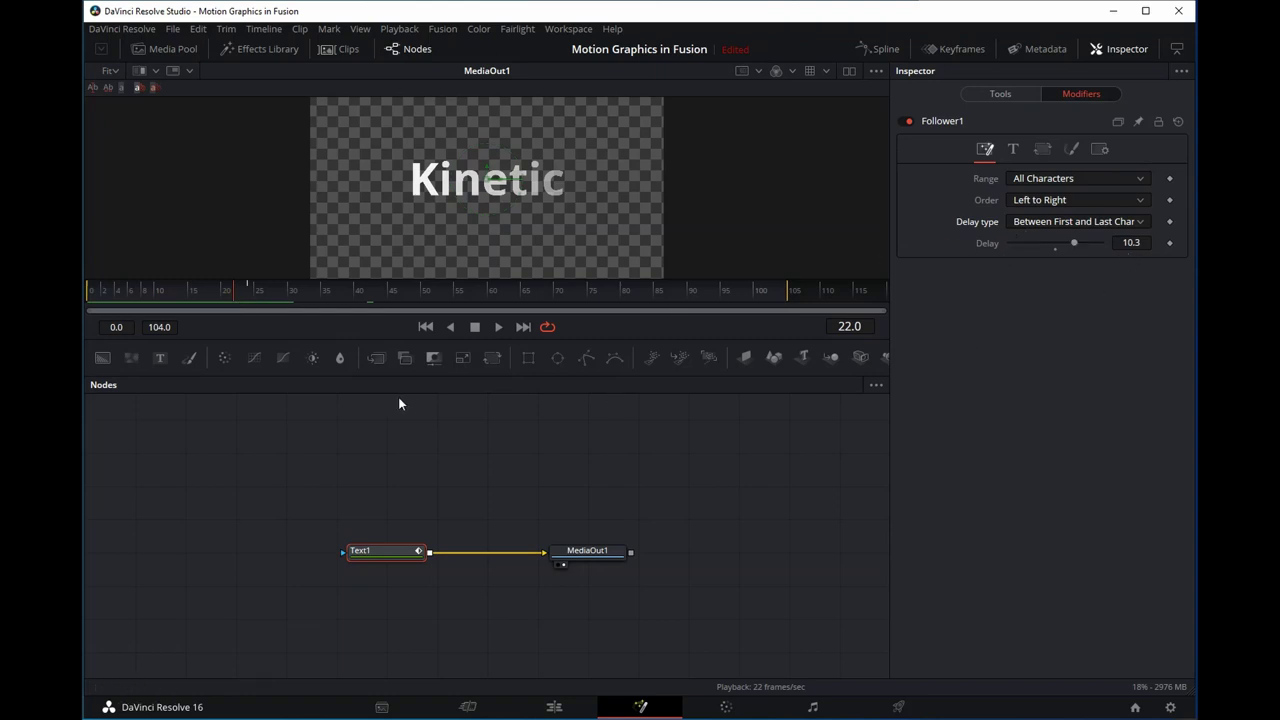
Set the Follower's delay type to Between Each Character, play the fade from the start, and return to frame 0
{"action": "left_click", "coordinate": [1075, 221]}
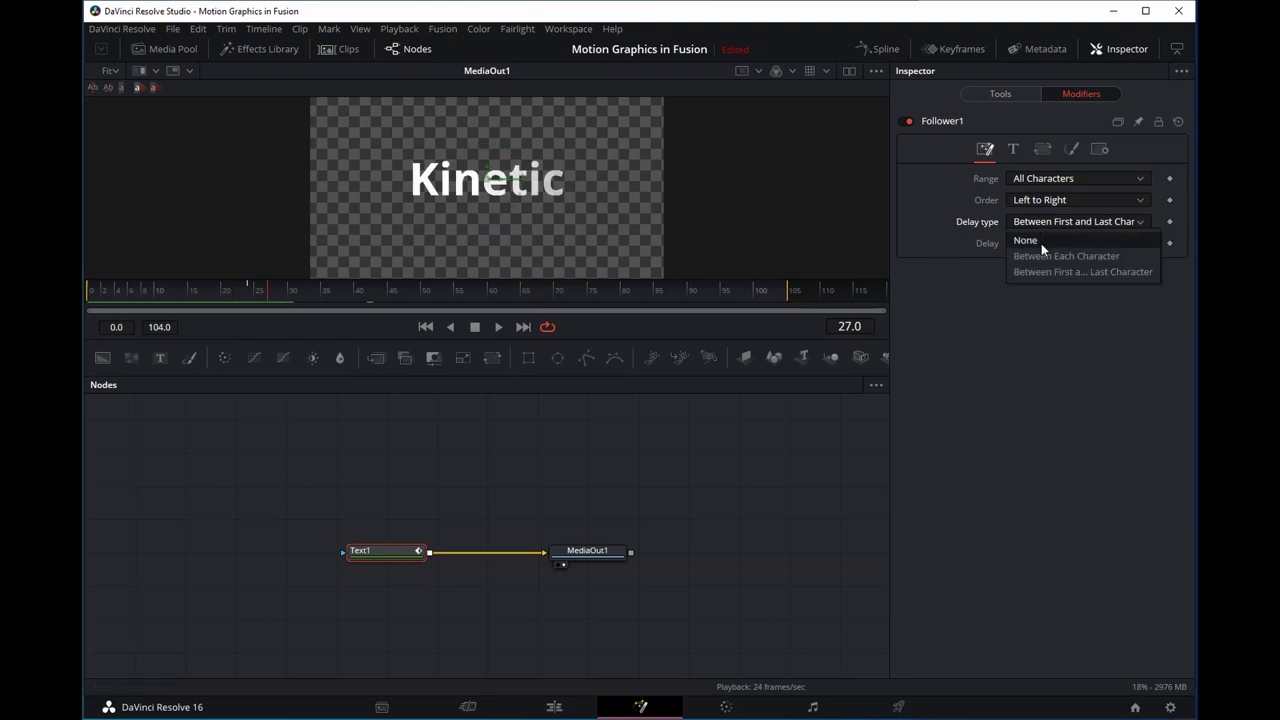
{"action": "left_click", "coordinate": [1037, 257]}
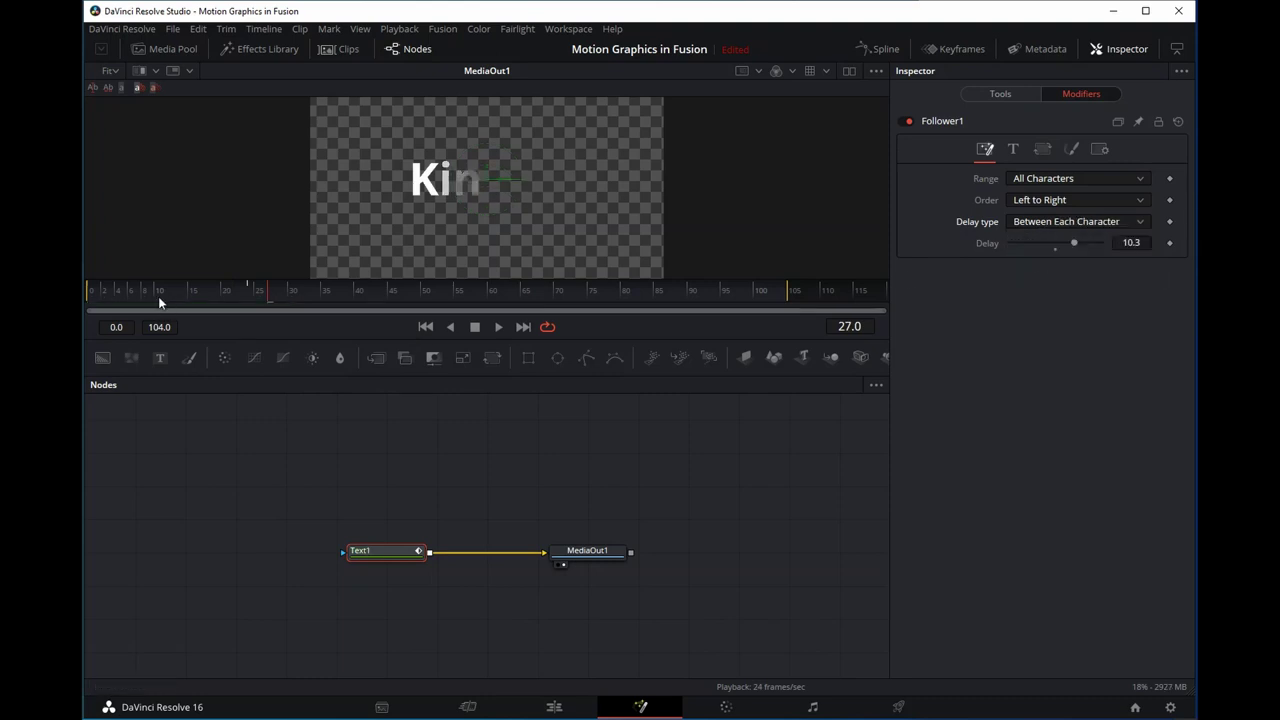
{"action": "left_click_drag", "start_coordinate": [158, 296], "coordinate": [90, 296]}
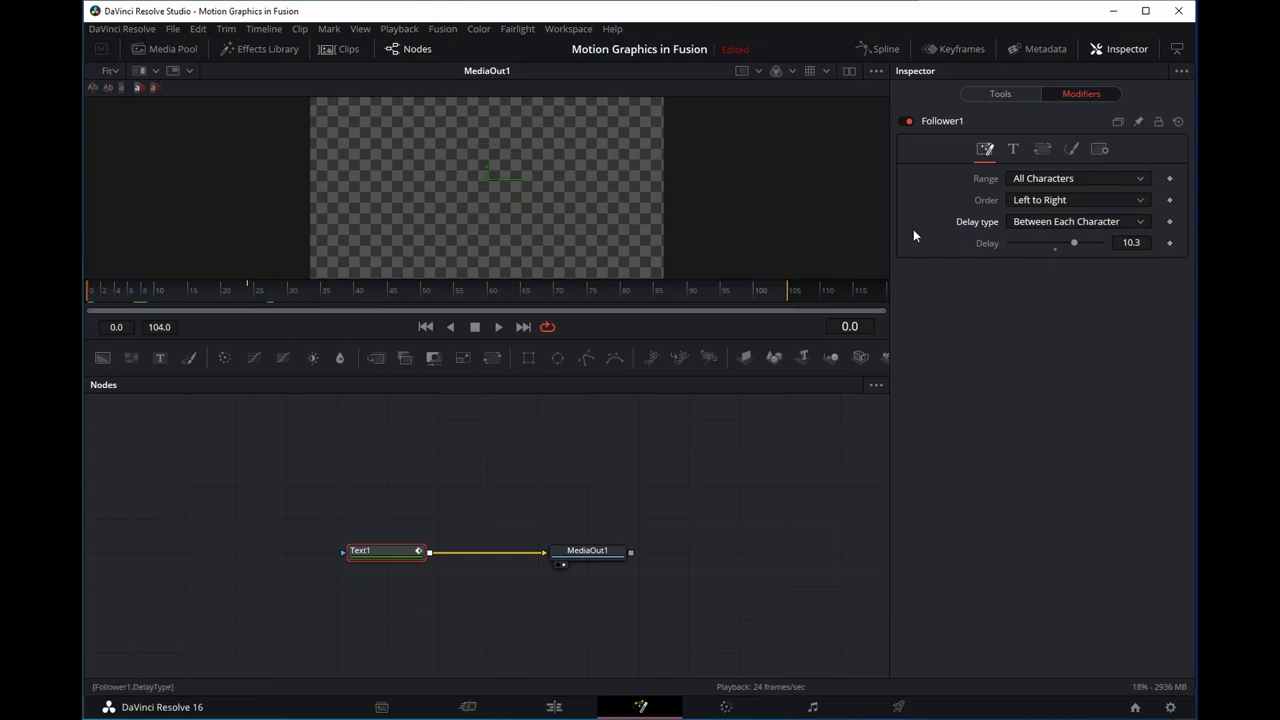
{"action": "left_click", "coordinate": [498, 327]}
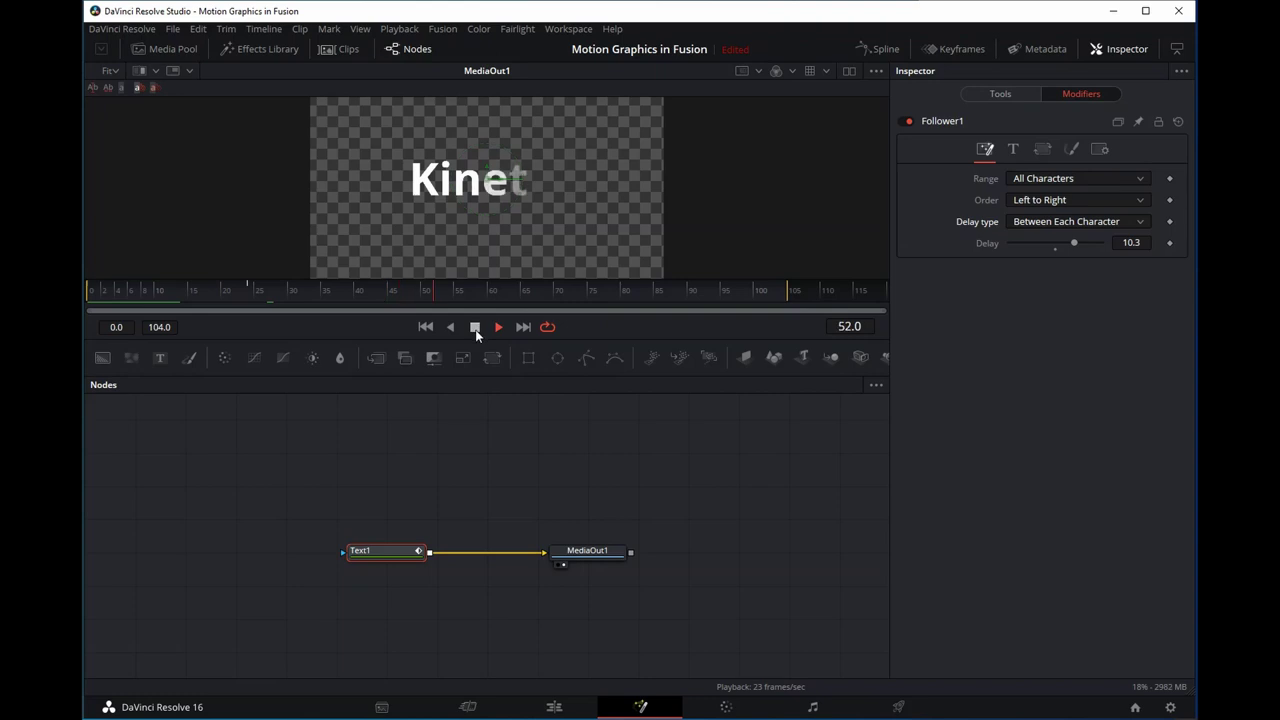
{"action": "left_click", "coordinate": [475, 328]}
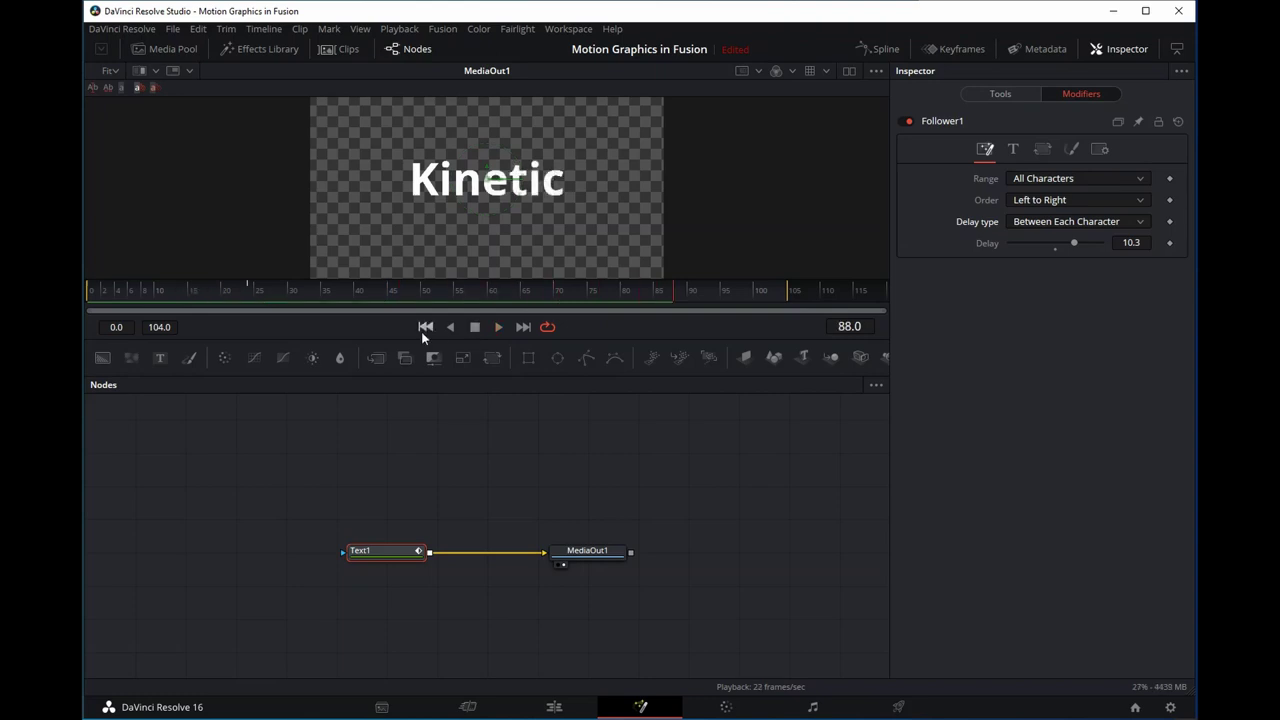
{"action": "left_click", "coordinate": [424, 327]}
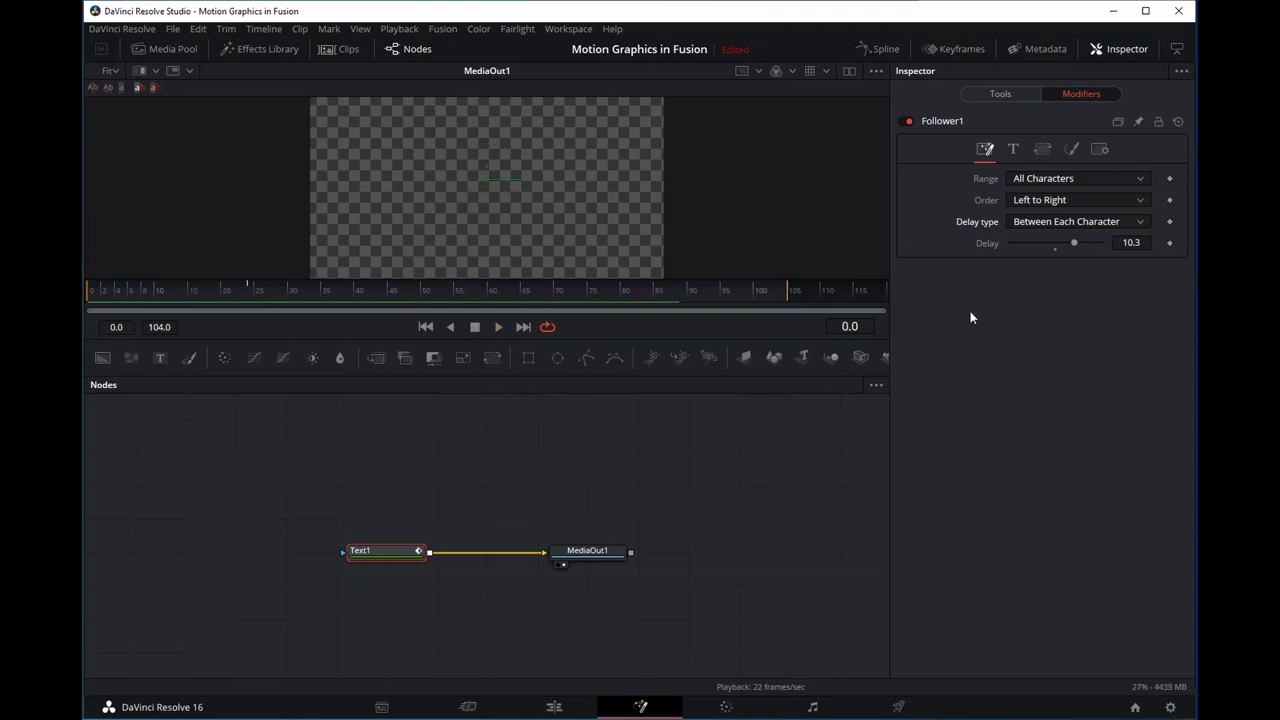
Look through the Follower's text, transform and shading settings to see which properties can be animated
{"action": "left_click", "coordinate": [1043, 148]}
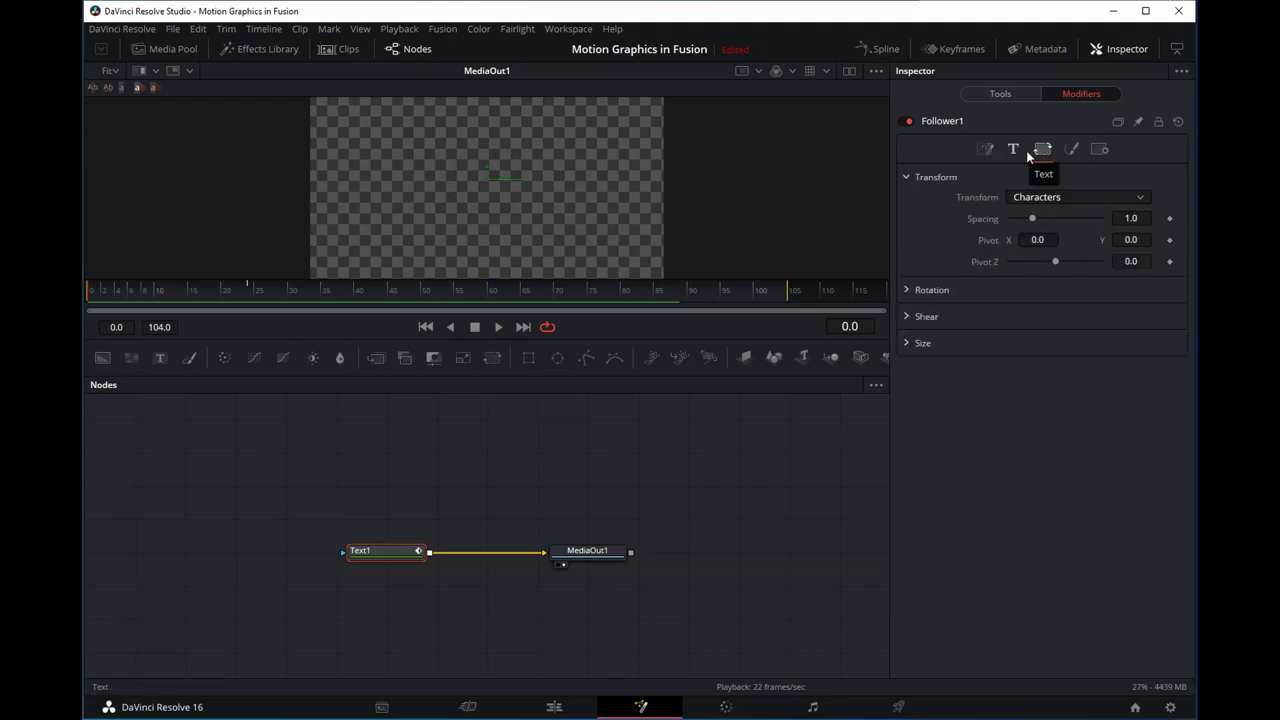
{"action": "left_click", "coordinate": [1015, 150]}
{"action": "left_click", "coordinate": [1045, 152]}
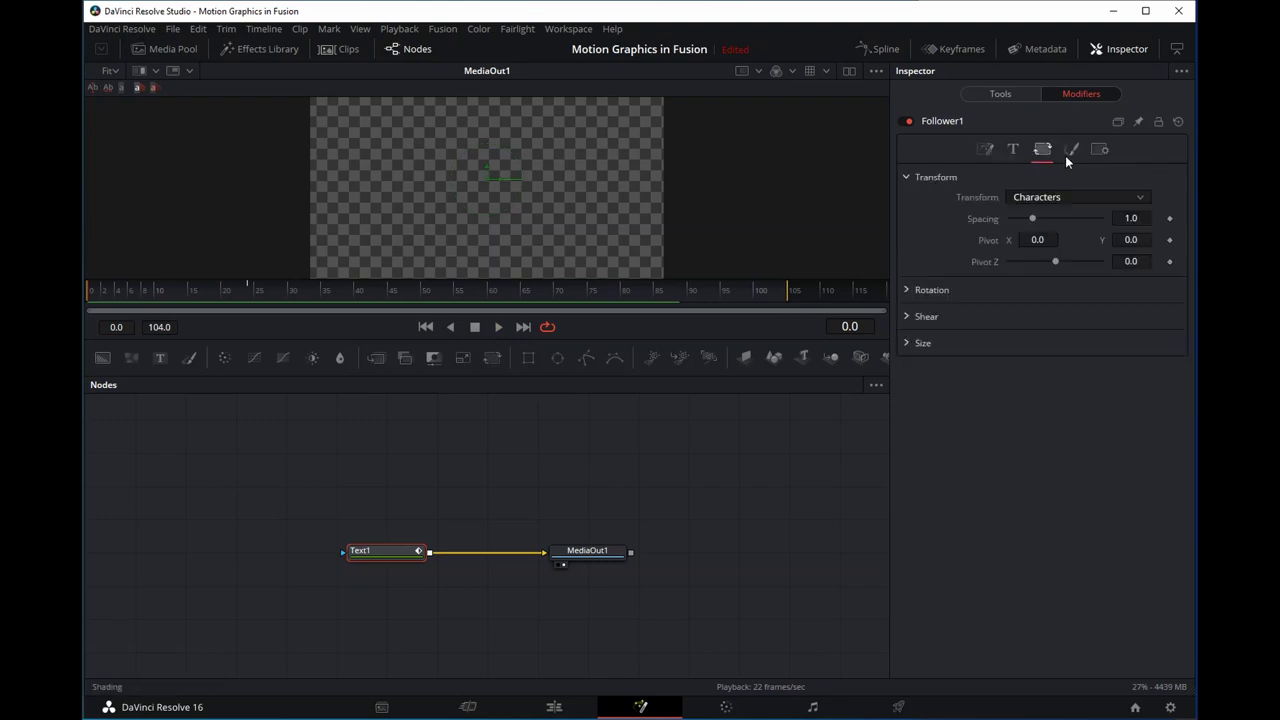
{"action": "left_click", "coordinate": [1067, 152]}
{"action": "left_click", "coordinate": [1042, 151]}
{"action": "left_click", "coordinate": [1015, 149]}
{"action": "left_click", "coordinate": [1037, 151]}
Scrub through the timeline and play from the first frame to review the letters' opacity animation
{"action": "mouse_move", "coordinate": [180, 292]}
{"action": "left_mouse_down"}
{"action": "mouse_move", "coordinate": [168, 290]}
{"action": "mouse_move", "coordinate": [623, 286]}
{"action": "left_mouse_up"}
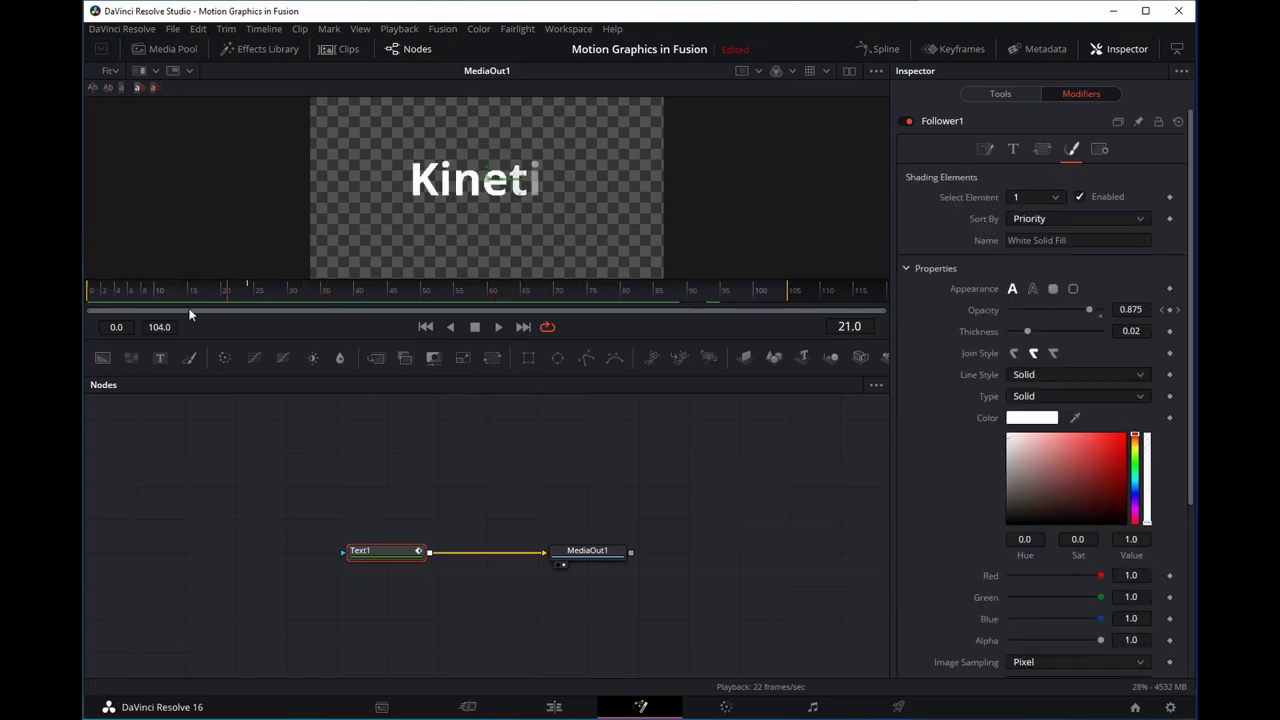
{"action": "left_click", "coordinate": [425, 326]}
{"action": "key", "text": "space"}
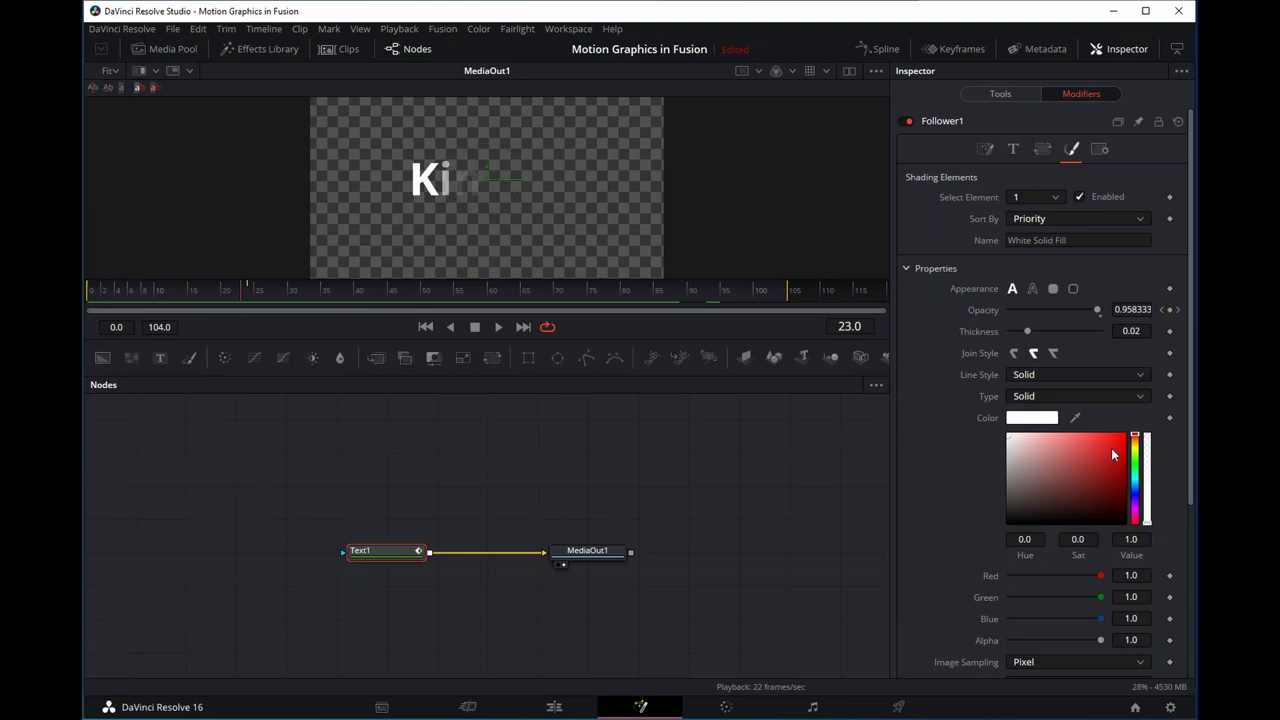
Compare the Follower's text and transform properties with the keyframed opacity in its shading properties
{"action": "left_click", "coordinate": [1013, 148]}
{"action": "left_click", "coordinate": [1042, 149]}
{"action": "left_click", "coordinate": [1071, 148]}
{"action": "left_click", "coordinate": [1013, 148]}
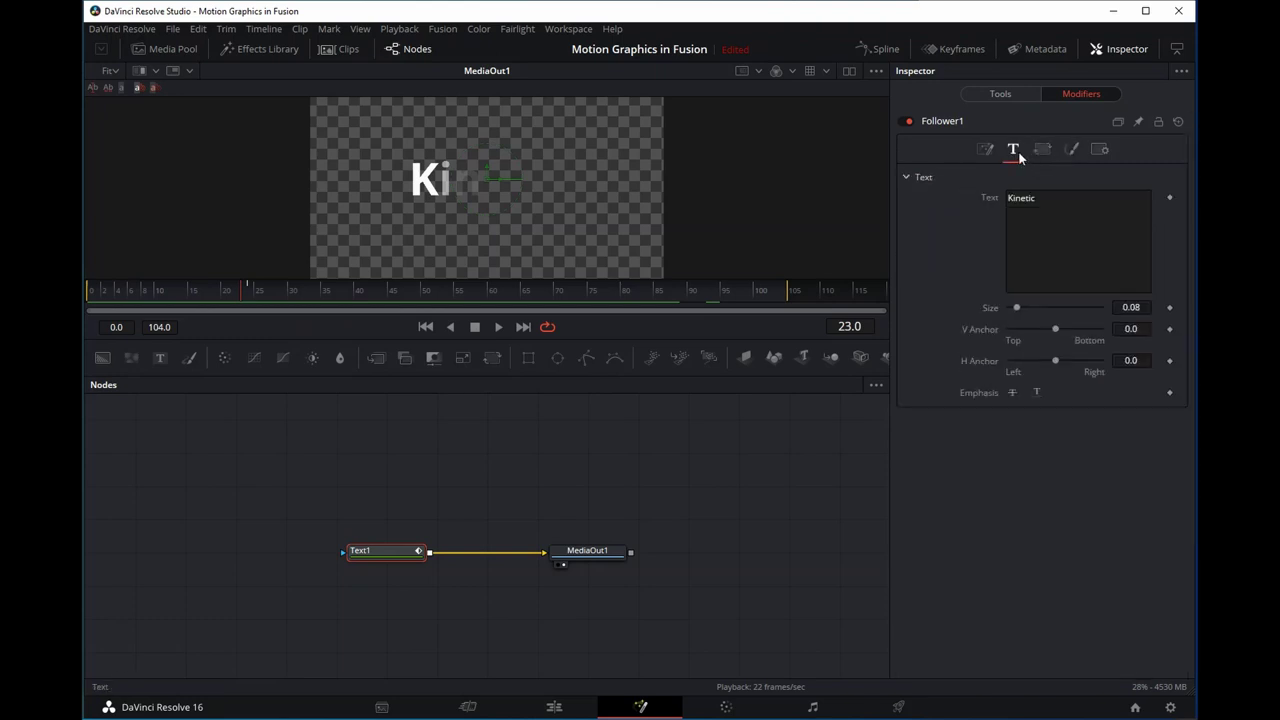
{"action": "left_click", "coordinate": [1040, 151]}
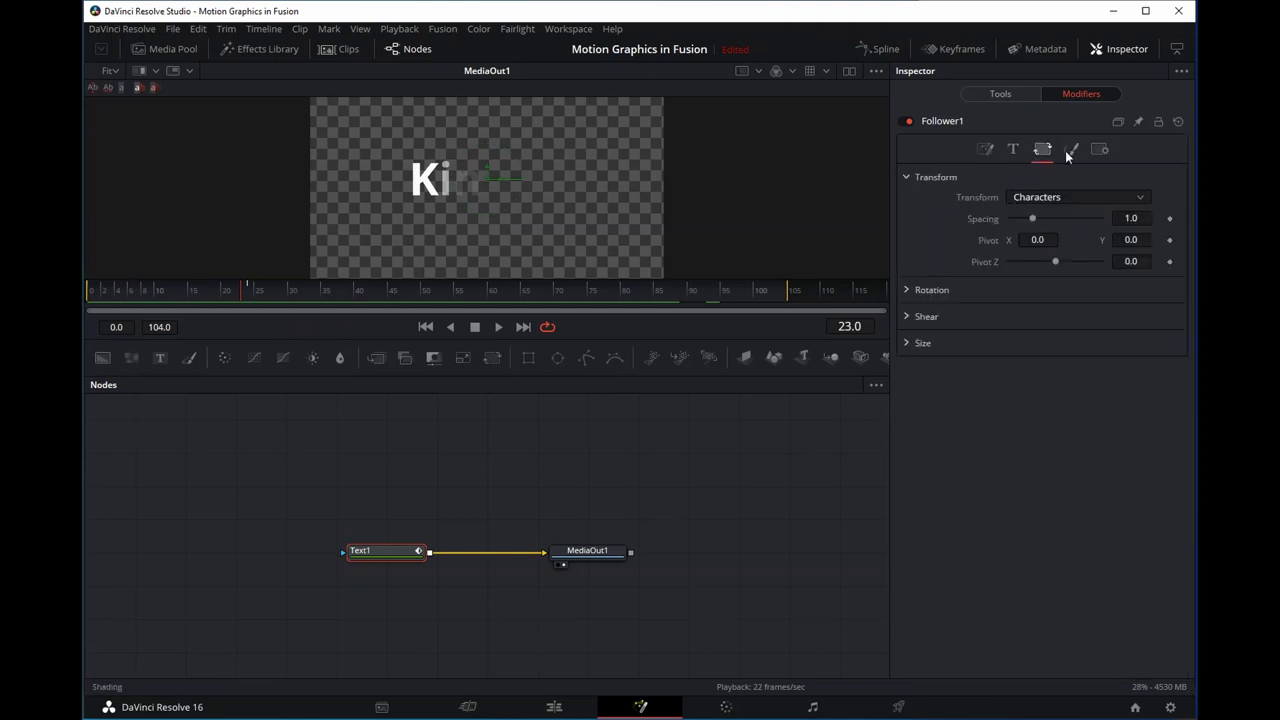
{"action": "left_click", "coordinate": [1068, 151]}
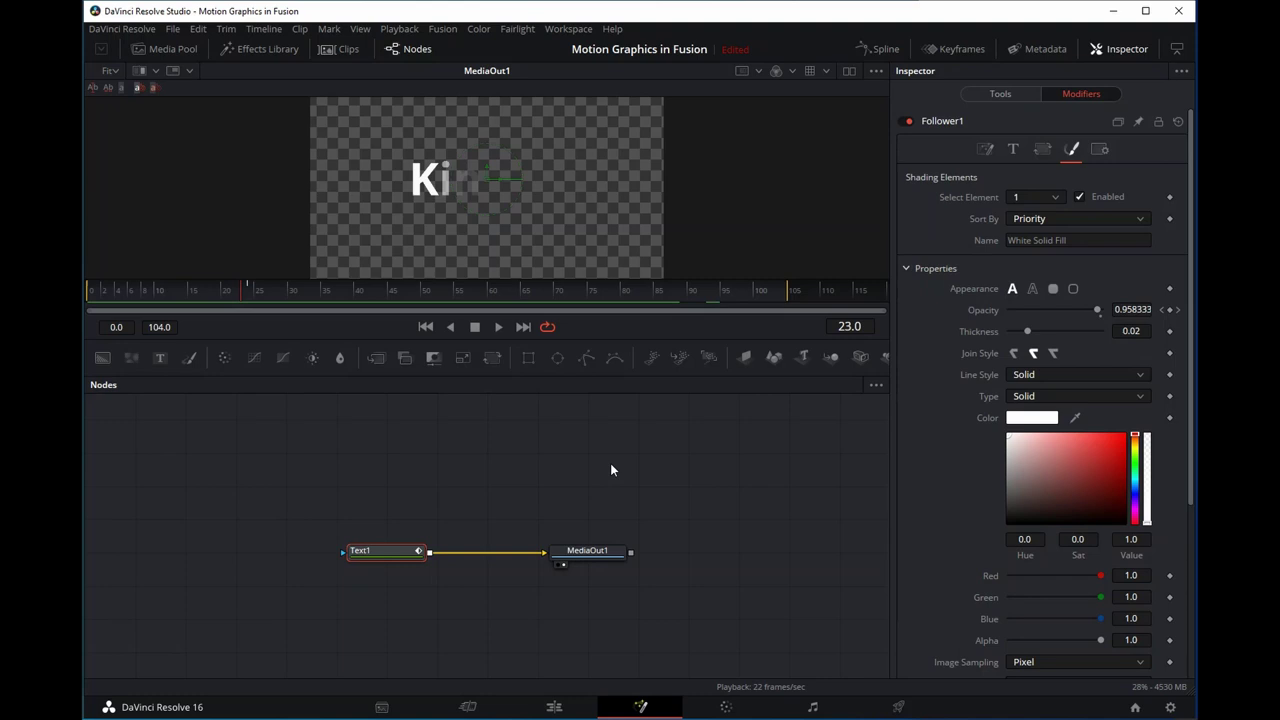
Check the opacity early in the fade, and examine the Follower's transform, rotation and text size options
{"action": "left_click", "coordinate": [130, 292]}
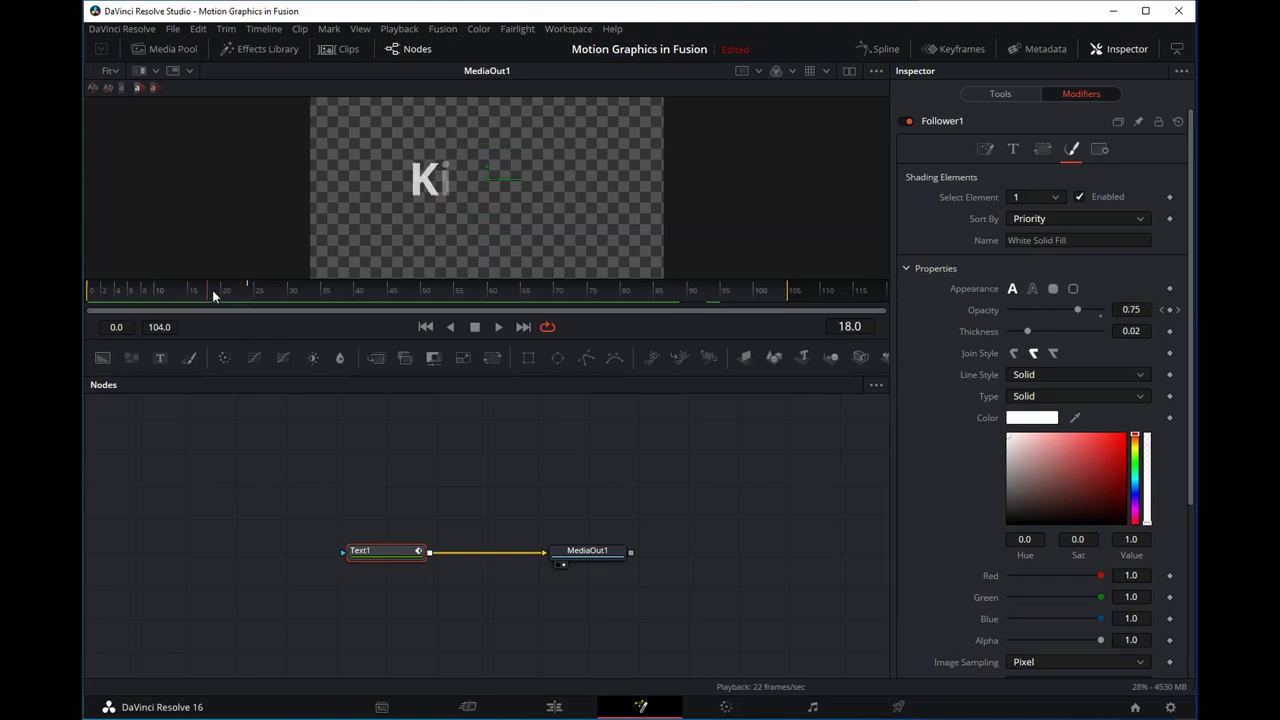
{"action": "left_click", "coordinate": [1043, 152]}
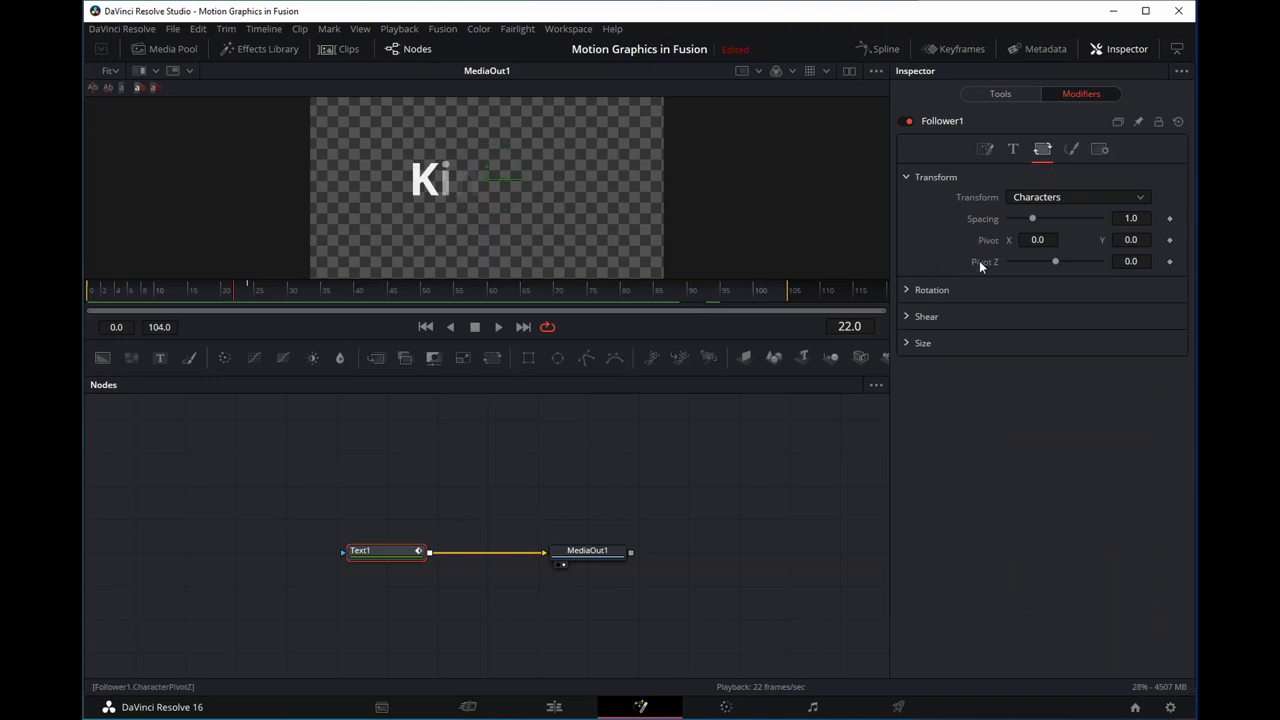
{"action": "left_click", "coordinate": [908, 290]}
{"action": "left_click", "coordinate": [905, 291]}
{"action": "left_click", "coordinate": [1014, 151]}
{"action": "left_click", "coordinate": [1043, 152]}
{"action": "left_click", "coordinate": [1014, 150]}
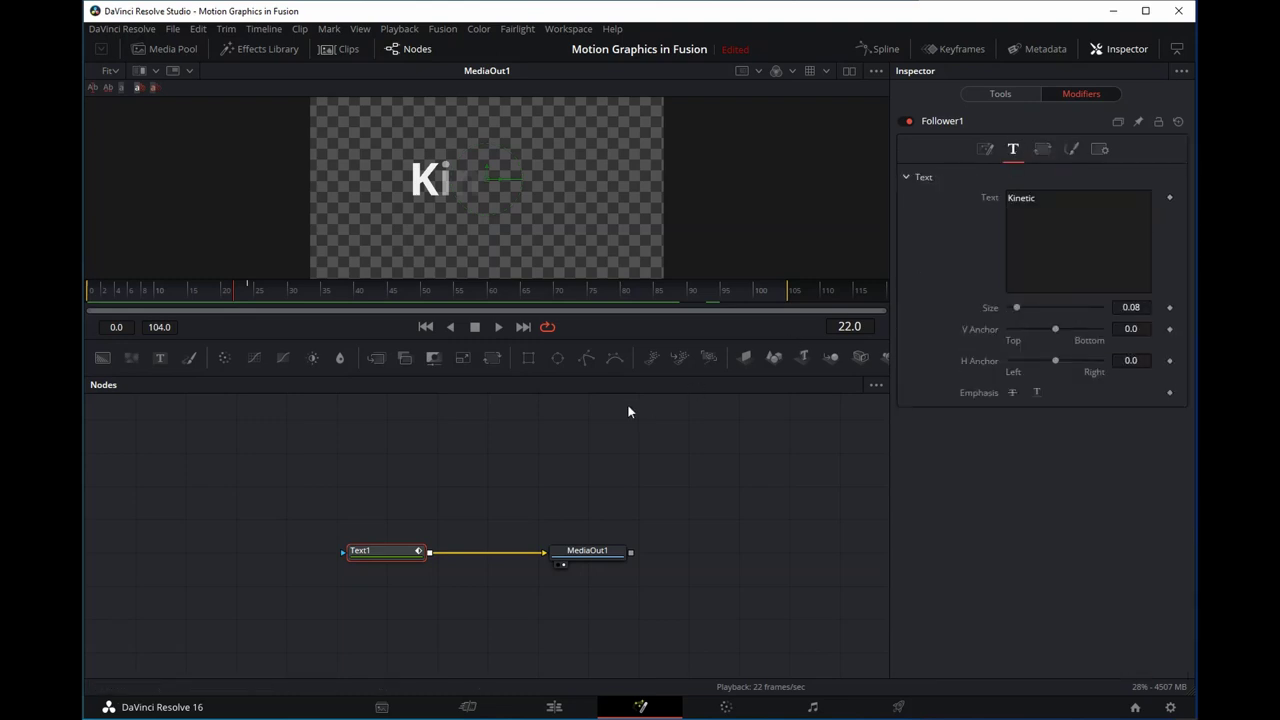